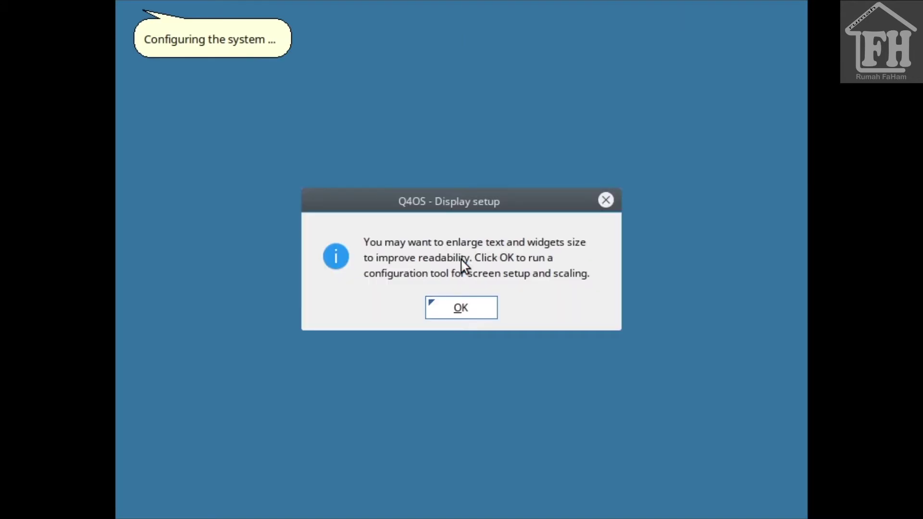
# Keep display scaling at 1.00 and confirm English_American as the live session language
pyautogui.click(465, 305)
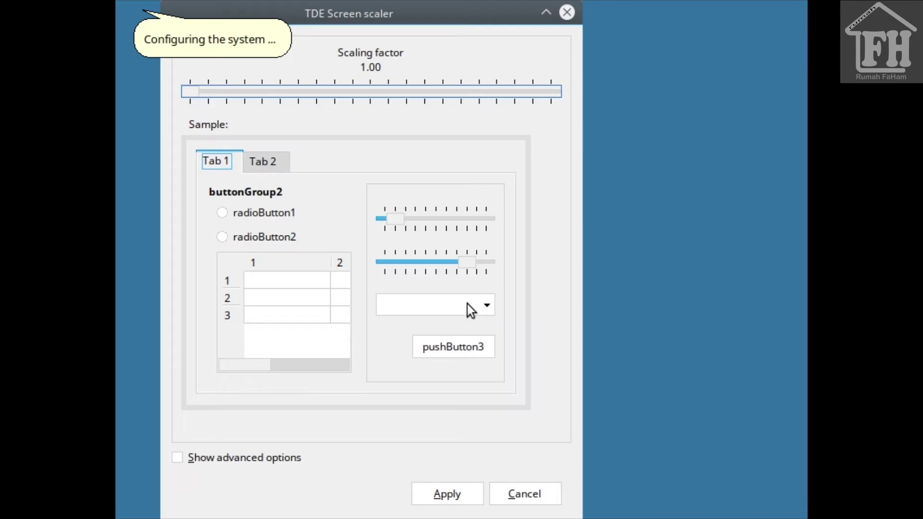
pyautogui.click(472, 491)
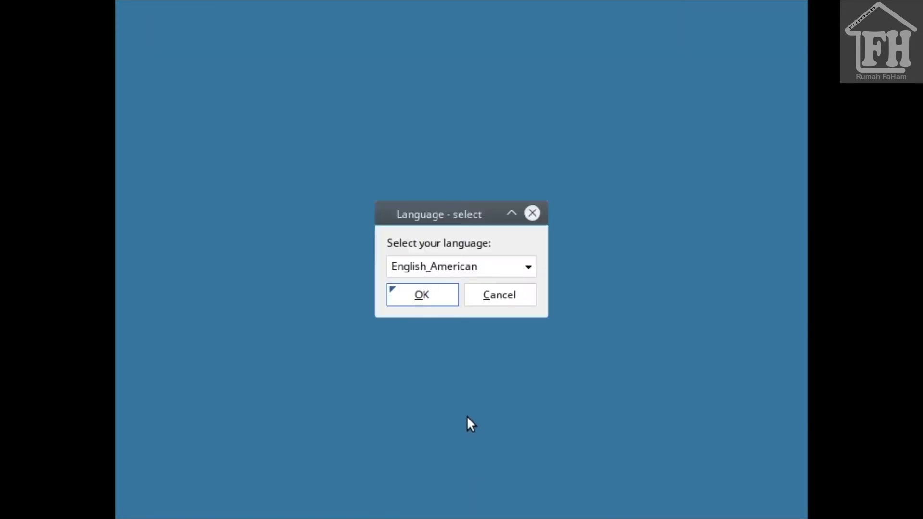
pyautogui.click(428, 290)
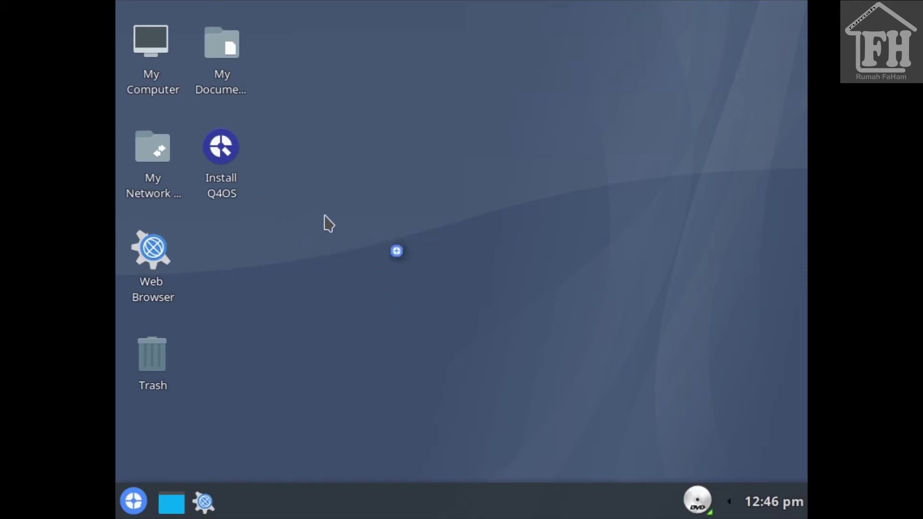
# Close the Welcome screen and launch the Install Q4OS installer from the desktop
pyautogui.click(233, 151)
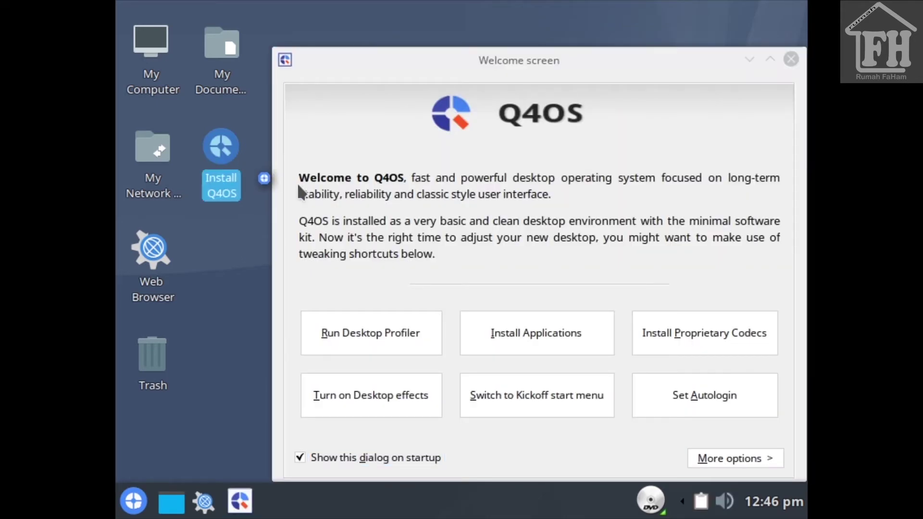
pyautogui.click(791, 59)
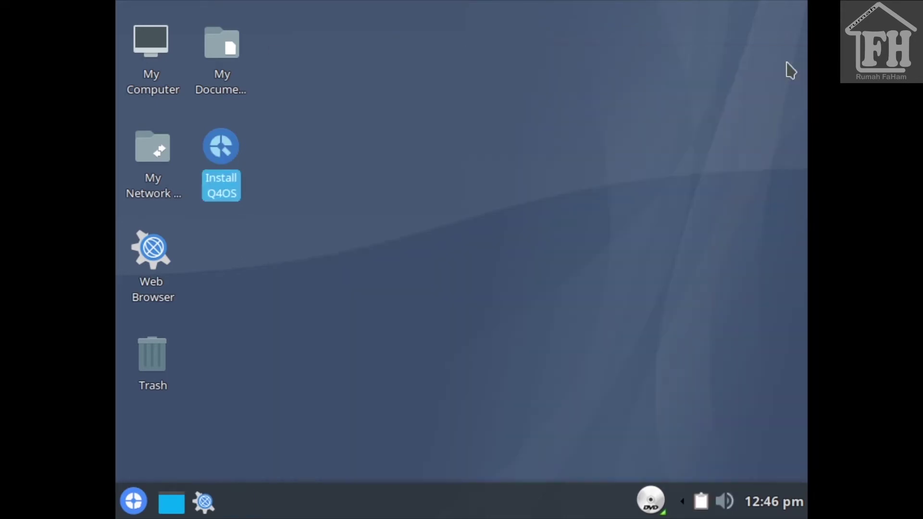
pyautogui.doubleClick(227, 156)
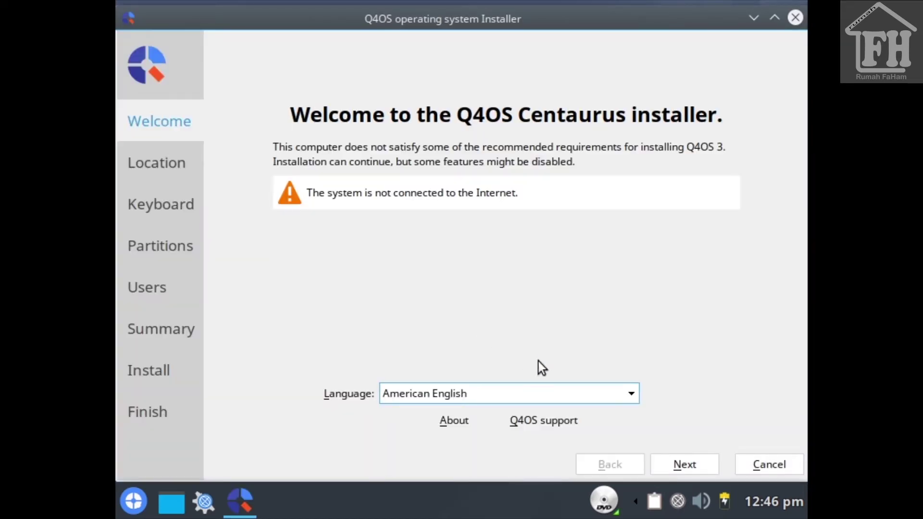
# Set the installer's time zone to Asia/Jakarta on the location map
pyautogui.click(688, 464)
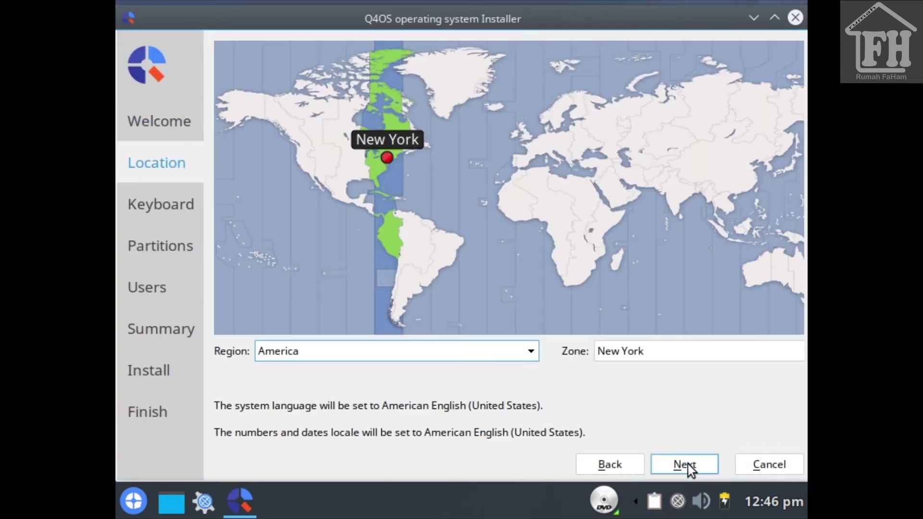
pyautogui.click(732, 241)
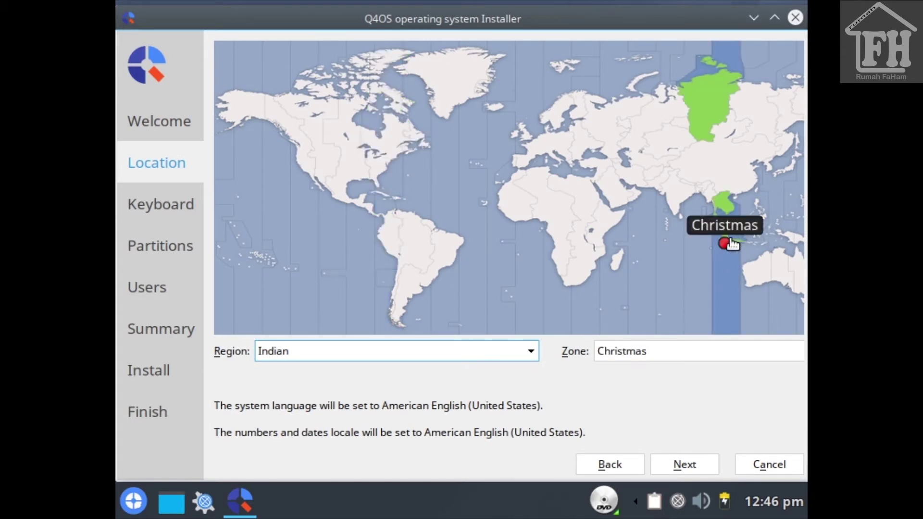
pyautogui.click(729, 244)
# Keep the default keyboard layout and choose Erase disk for partitioning
pyautogui.click(683, 463)
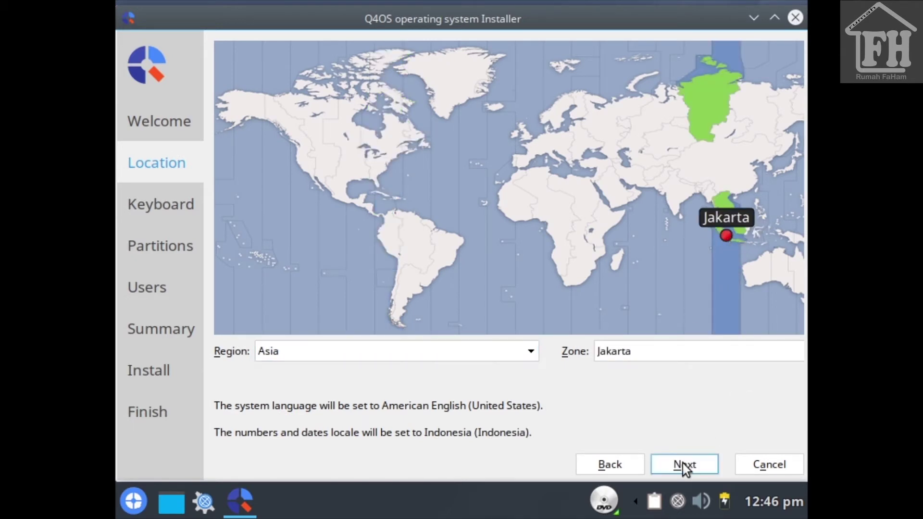
pyautogui.click(679, 466)
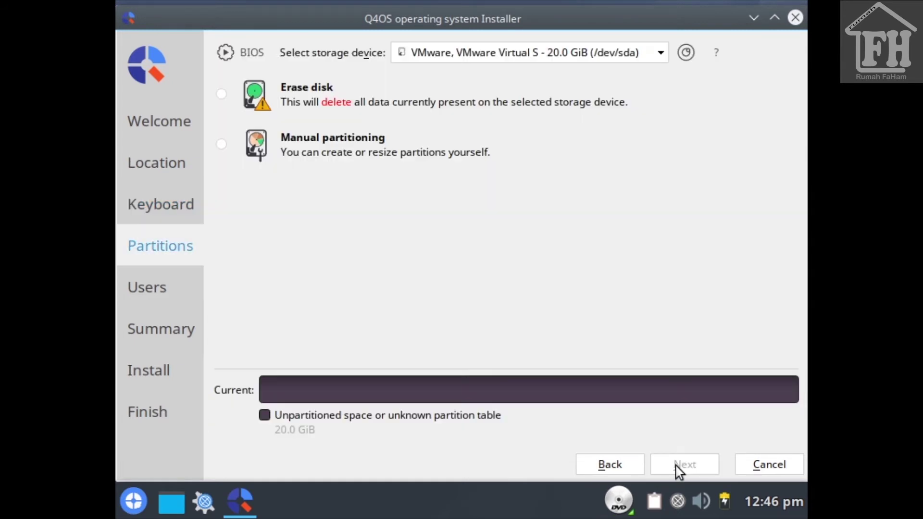
pyautogui.click(222, 95)
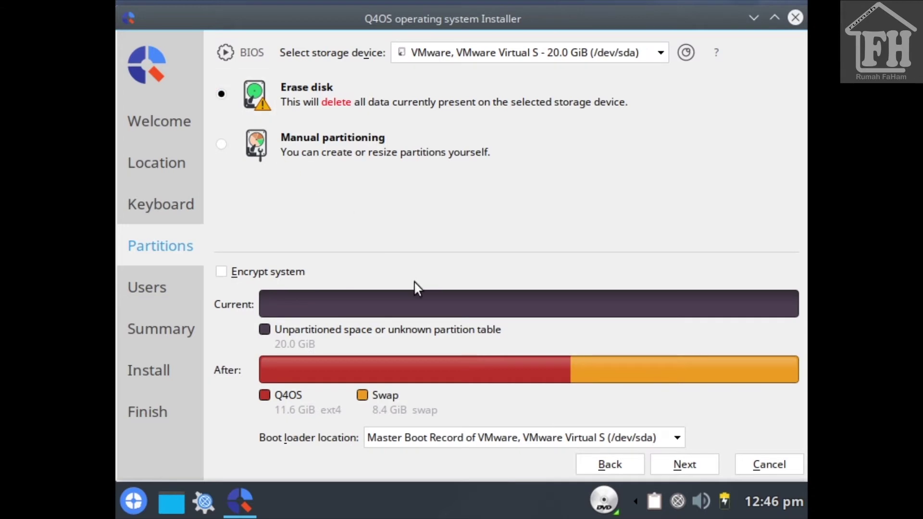
# Enter the user's full name, login name and computer name on the Users page
pyautogui.click(676, 468)
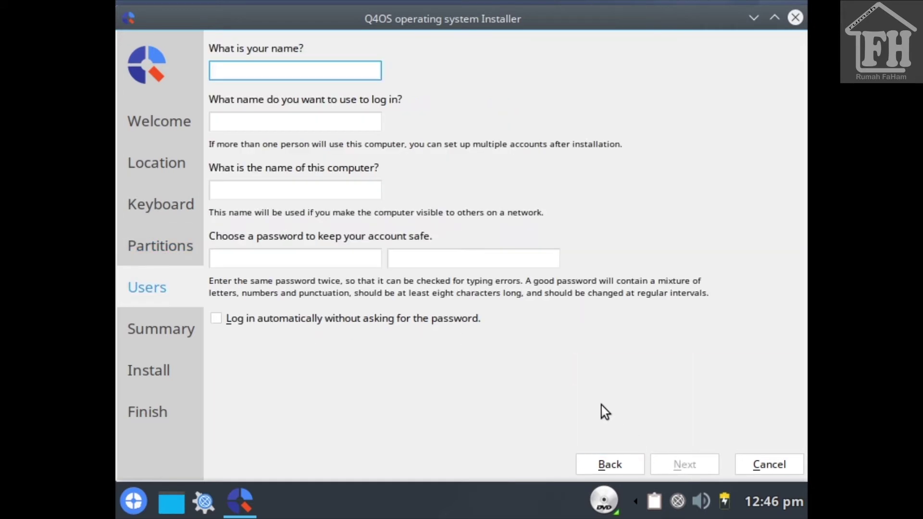
pyautogui.write('Rumah ')
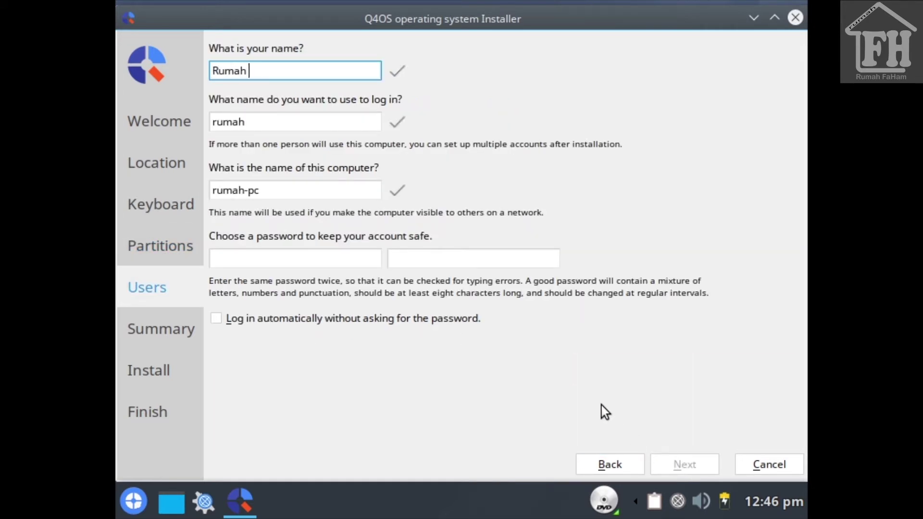
pyautogui.write('Faham')
pyautogui.press('Tab')
pyautogui.write('faham')
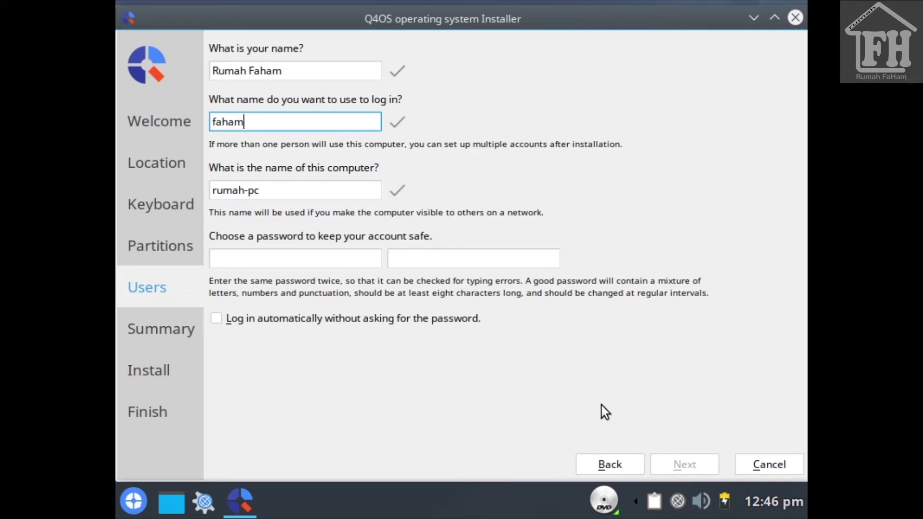
pyautogui.press('Tab')
pyautogui.write('faham-Q')
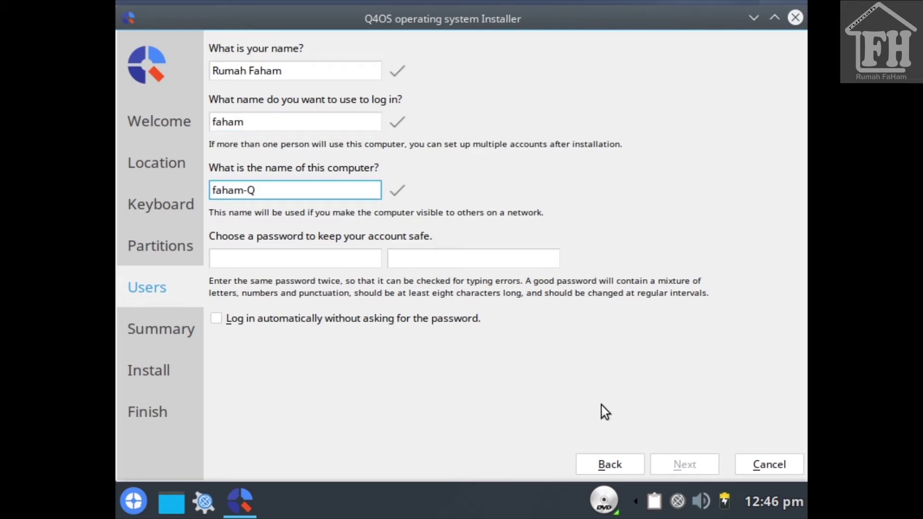
pyautogui.write('4OS')
# Enter and confirm the account password, enable automatic login, and continue to the Summary
pyautogui.press('Tab')
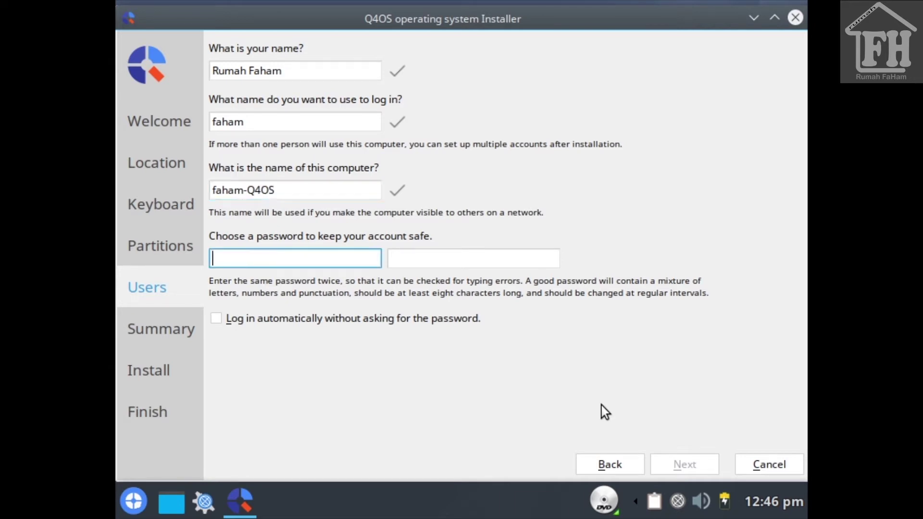
pyautogui.write('1234')
pyautogui.press('BackSpace')
pyautogui.press('BackSpace')
pyautogui.press('BackSpace')
pyautogui.press('BackSpace')
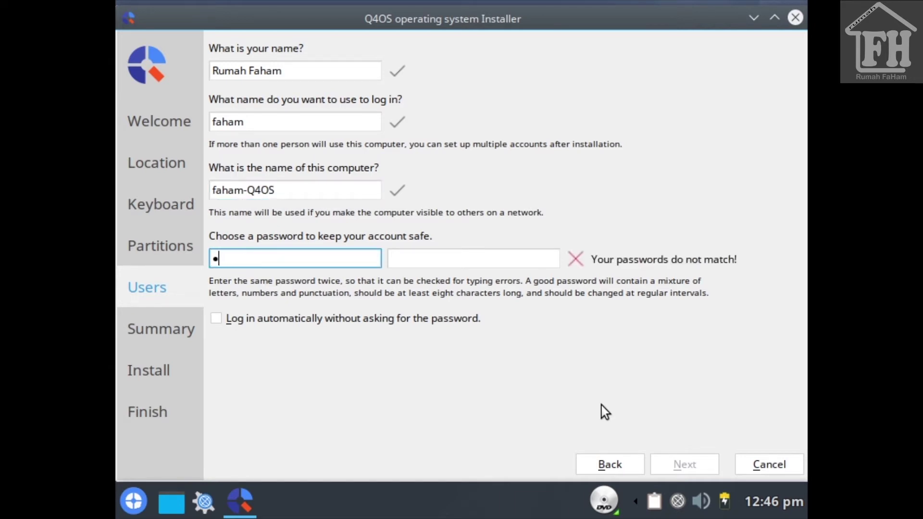
pyautogui.write('12345')
pyautogui.press('Tab')
pyautogui.write('12345')
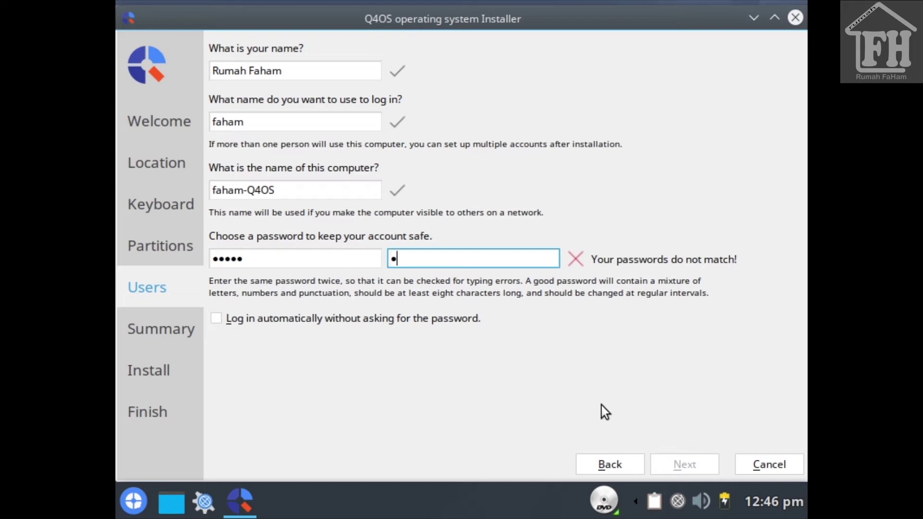
pyautogui.press('Tab')
pyautogui.press('space')
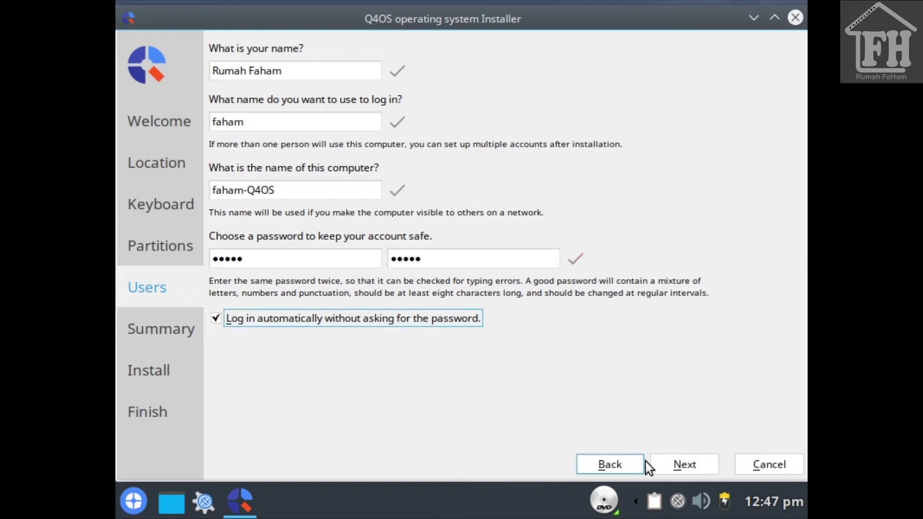
pyautogui.click(687, 470)
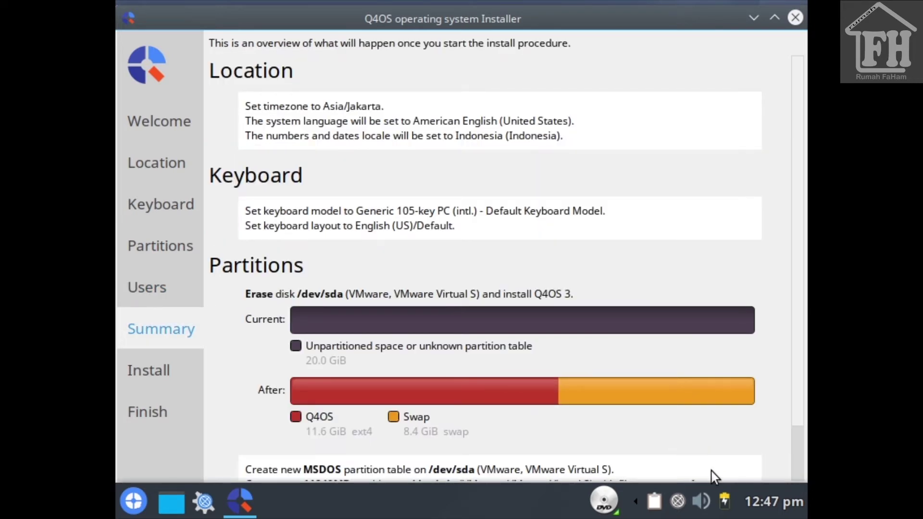
# Review the Summary in a maximized installer window and start the Q4OS installation
pyautogui.scroll(-2, 714, 457)
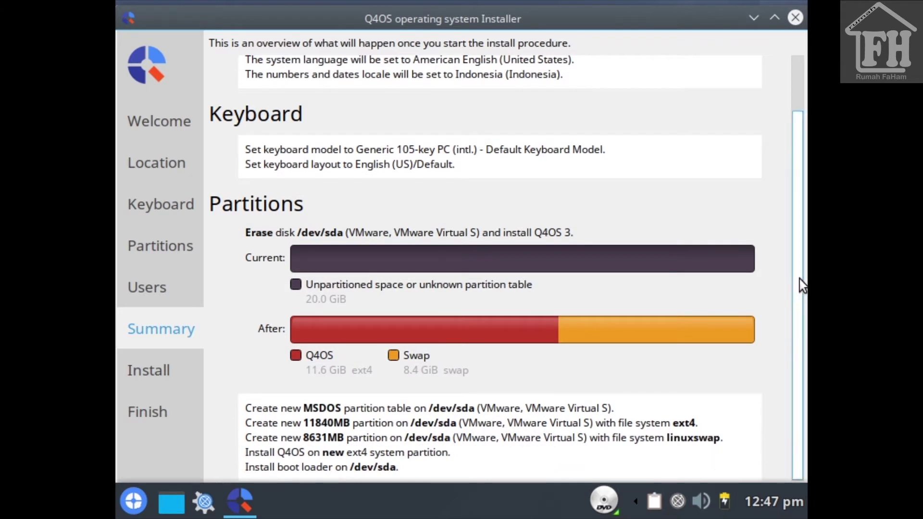
pyautogui.click(774, 17)
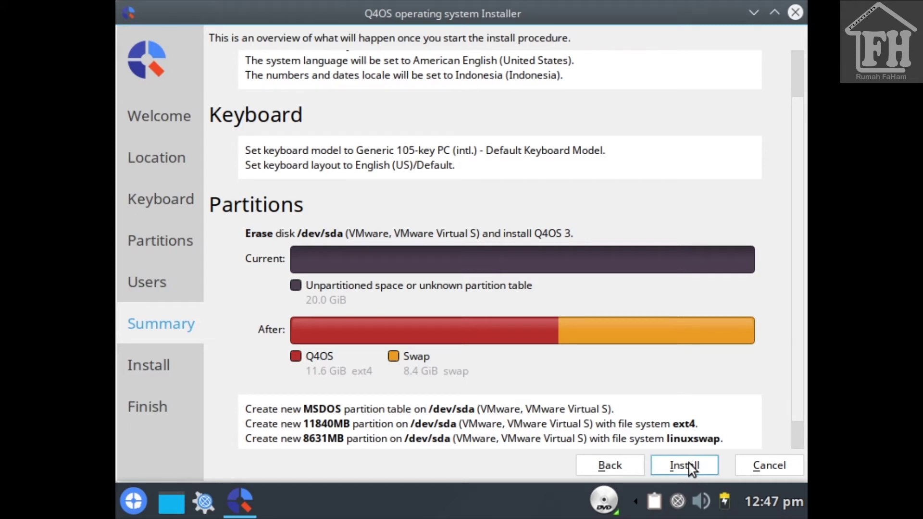
pyautogui.click(675, 460)
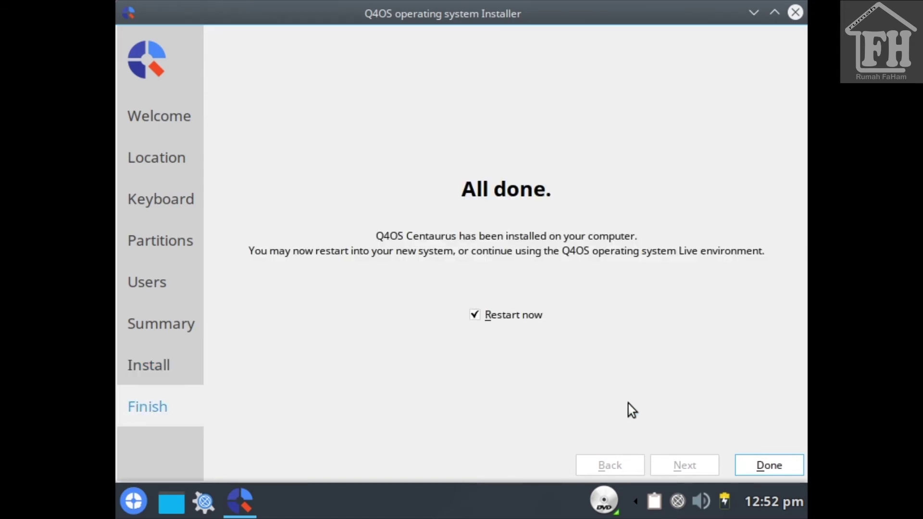
# Finish the installer with Restart now checked to reboot into the installed Q4OS
pyautogui.click(767, 464)
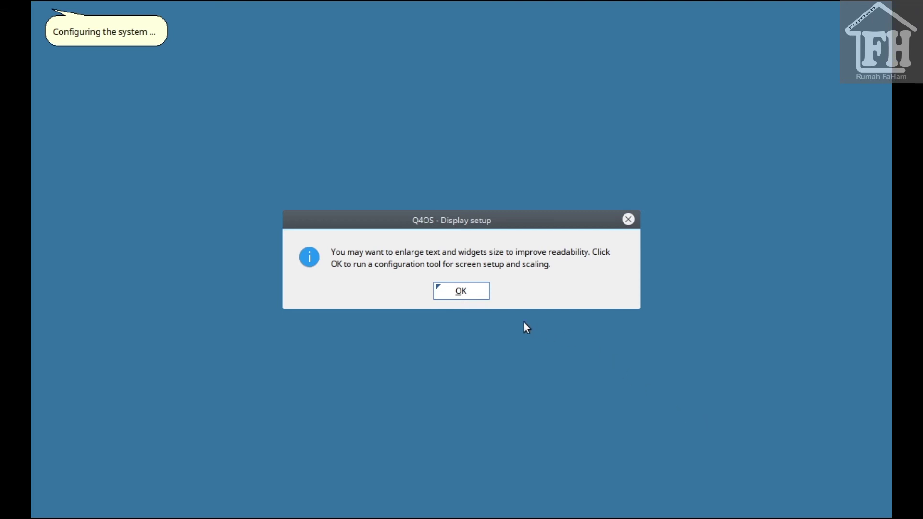
# Keep display scaling at 1.00, dismiss the setup notice, and close the Welcome screen
pyautogui.click(483, 299)
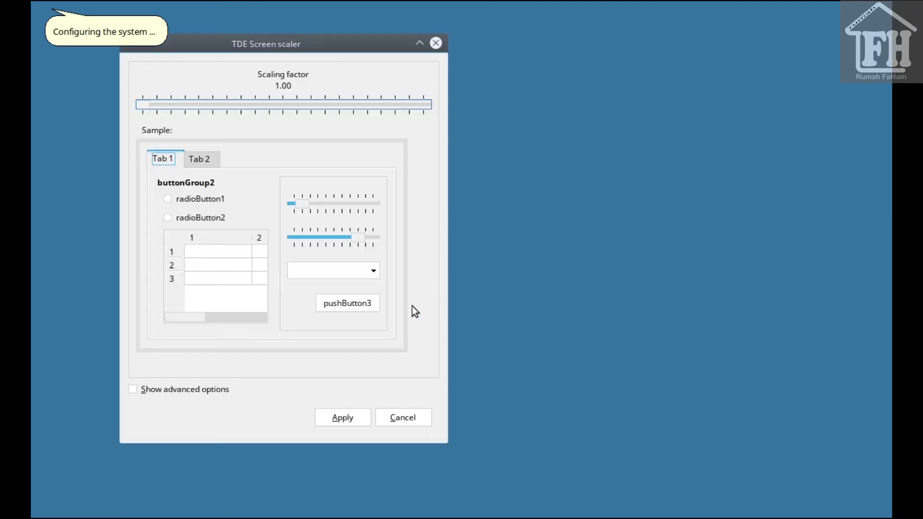
pyautogui.click(348, 422)
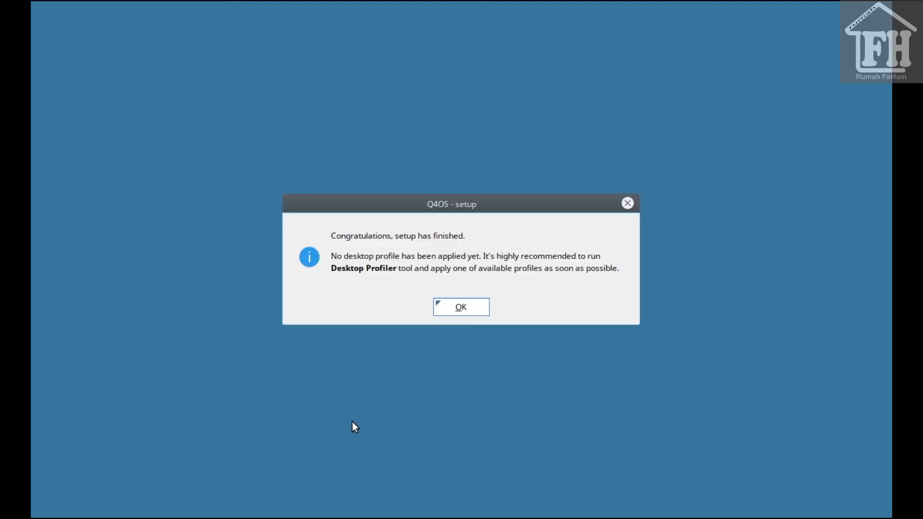
pyautogui.press('Return')
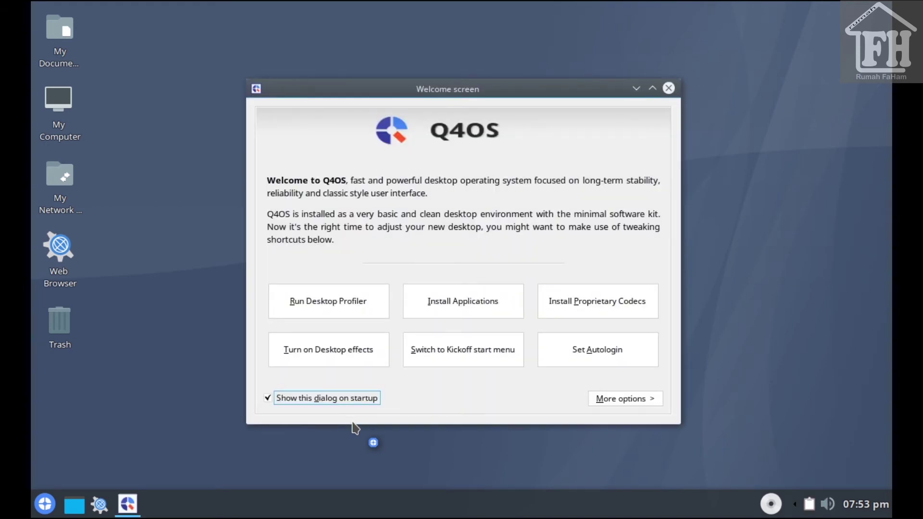
pyautogui.click(669, 88)
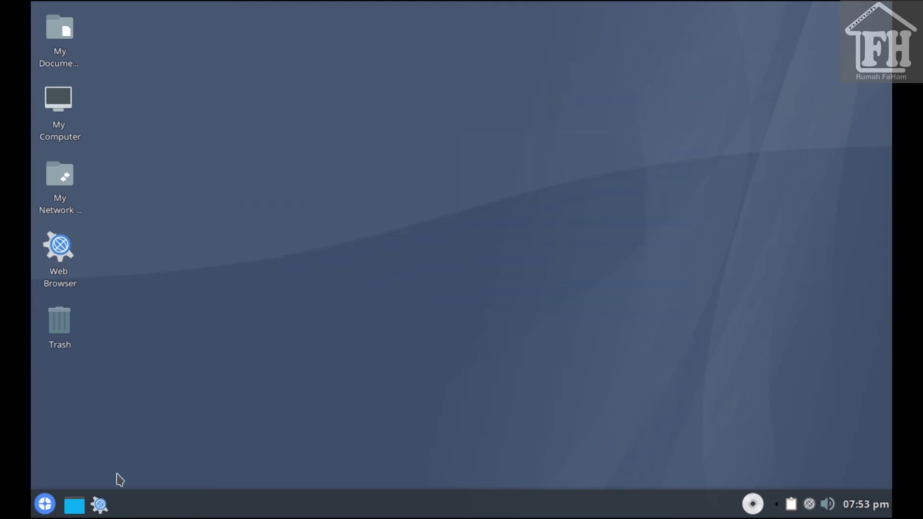
# Open the start menu's Programs list and browse the Accessories Internet and Settings submenus
pyautogui.click(49, 505)
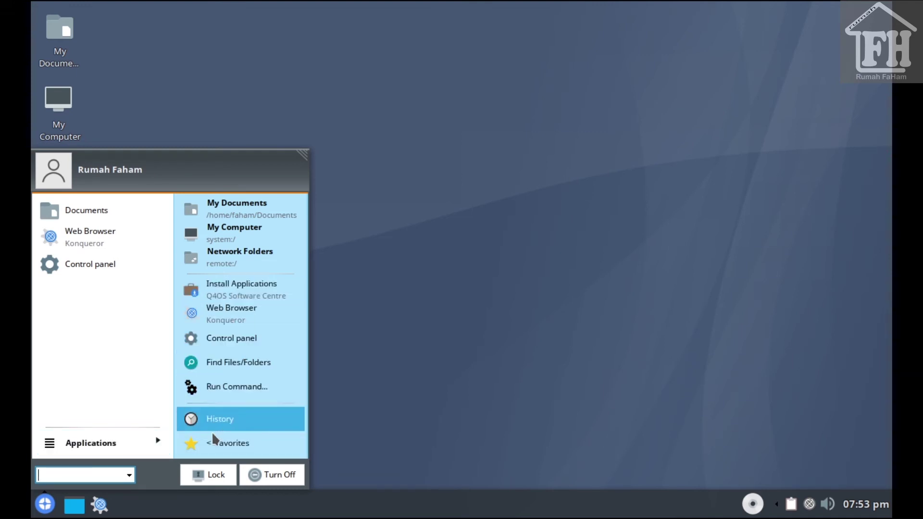
pyautogui.click(120, 448)
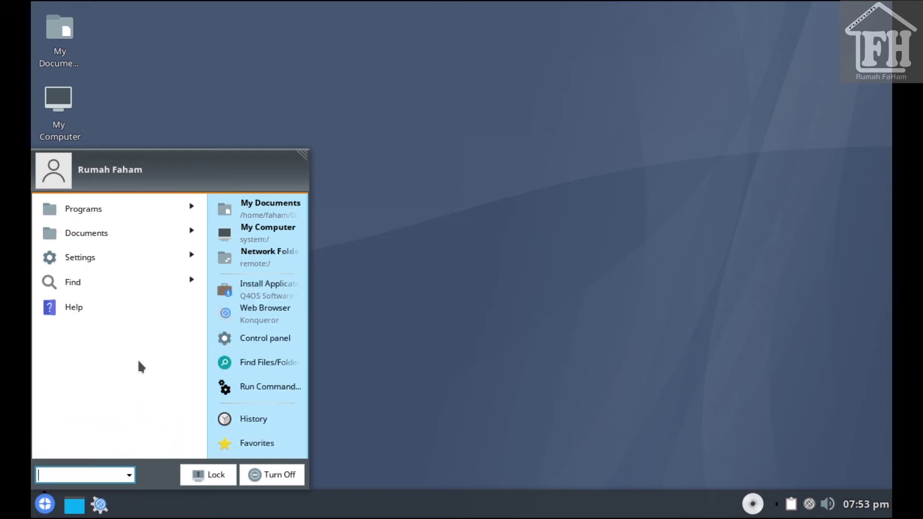
pyautogui.click(136, 208)
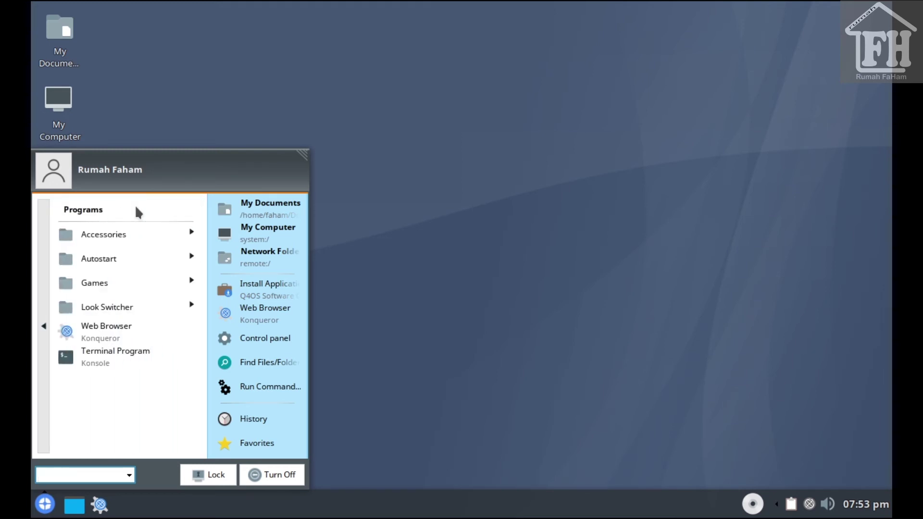
pyautogui.click(137, 235)
pyautogui.click(150, 242)
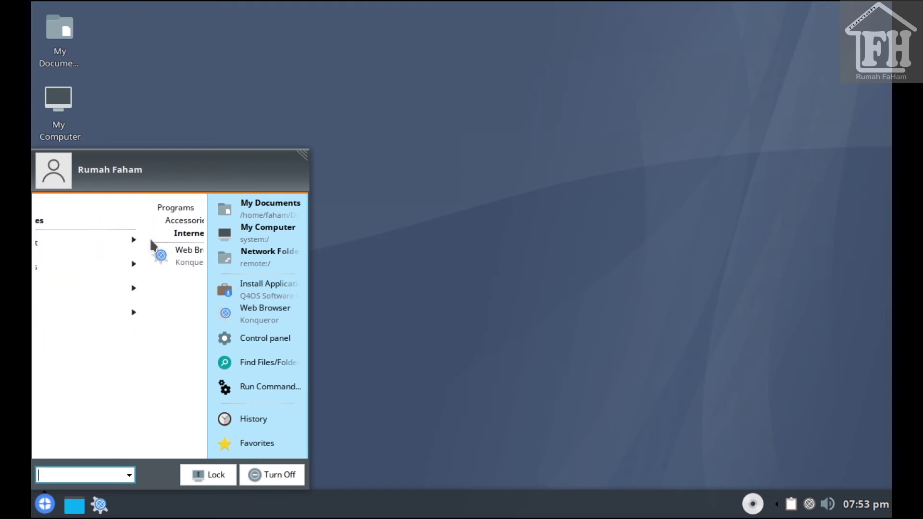
pyautogui.click(46, 257)
pyautogui.click(96, 269)
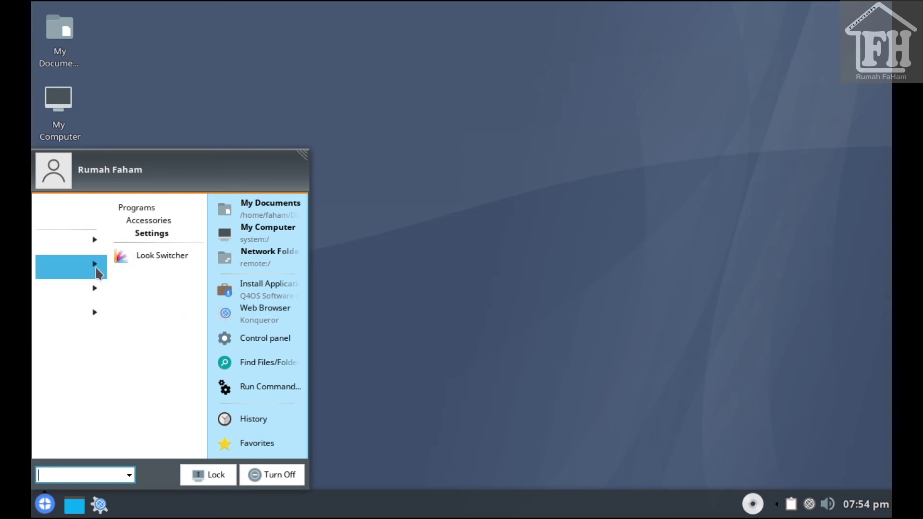
pyautogui.click(41, 326)
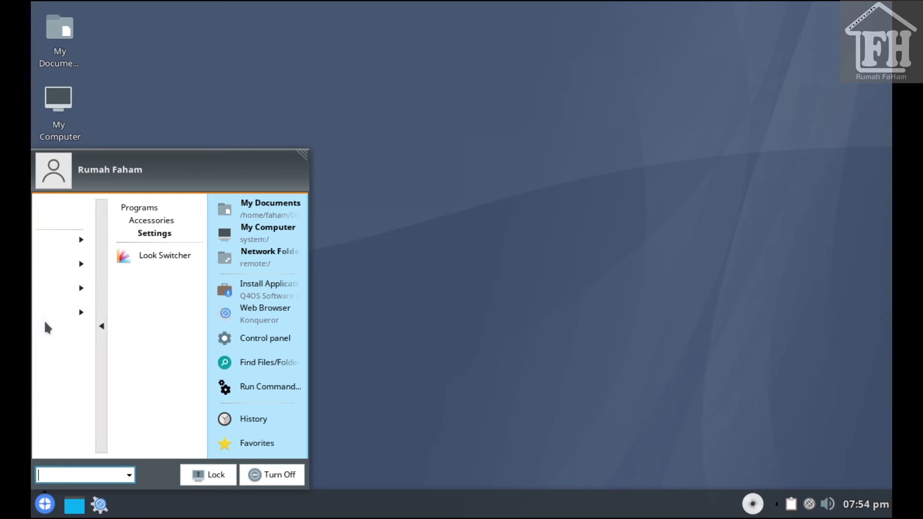
# Browse the System, SuperUser, Utilities, Desktop and Editors submenus, returning to Programs
pyautogui.click(102, 291)
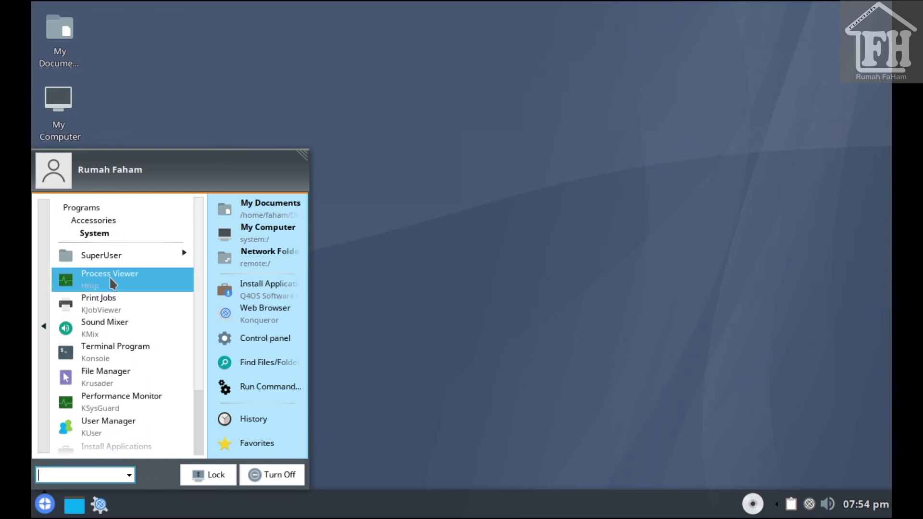
pyautogui.click(120, 264)
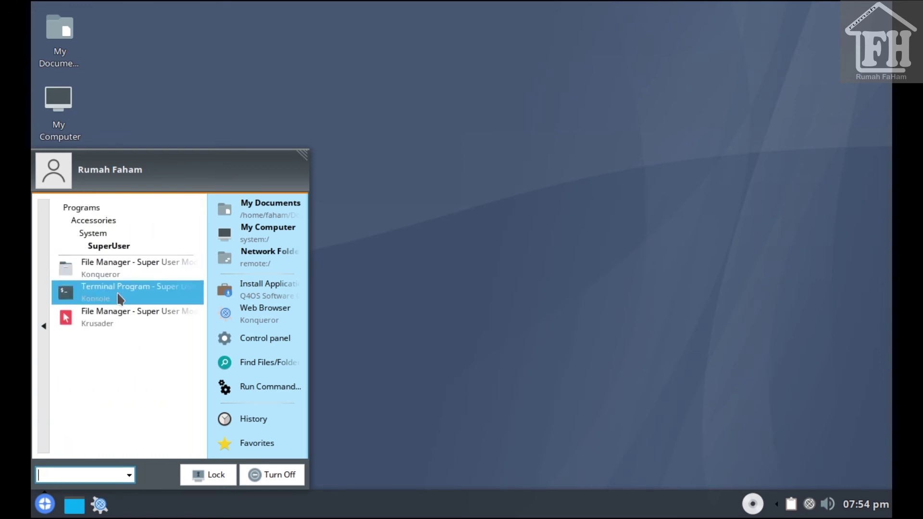
pyautogui.click(46, 318)
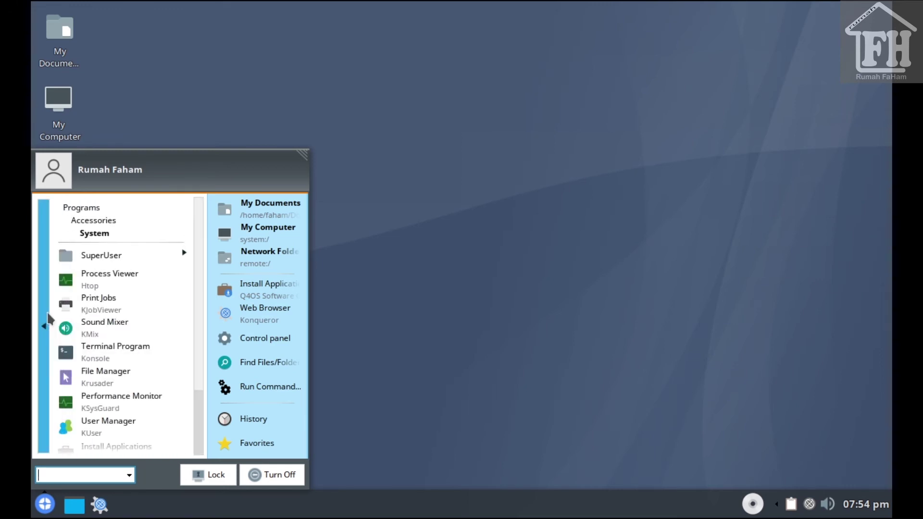
pyautogui.click(46, 315)
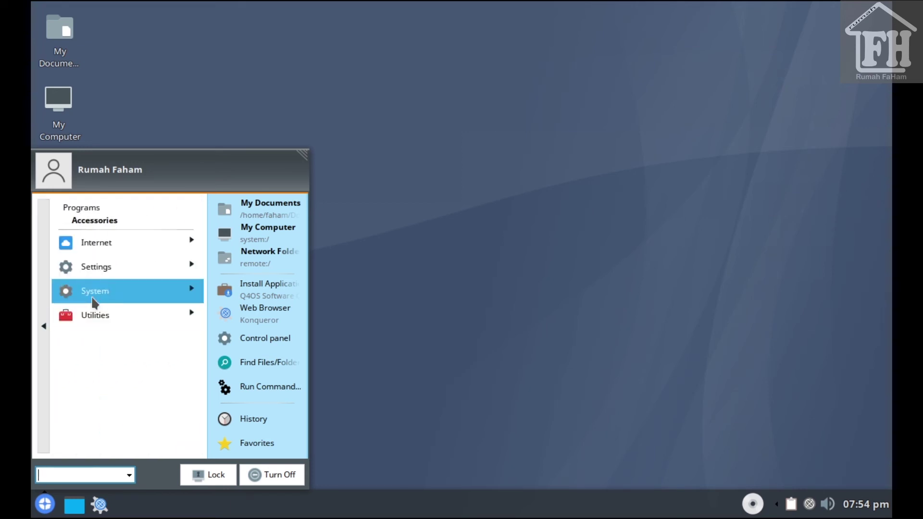
pyautogui.click(103, 318)
pyautogui.click(122, 258)
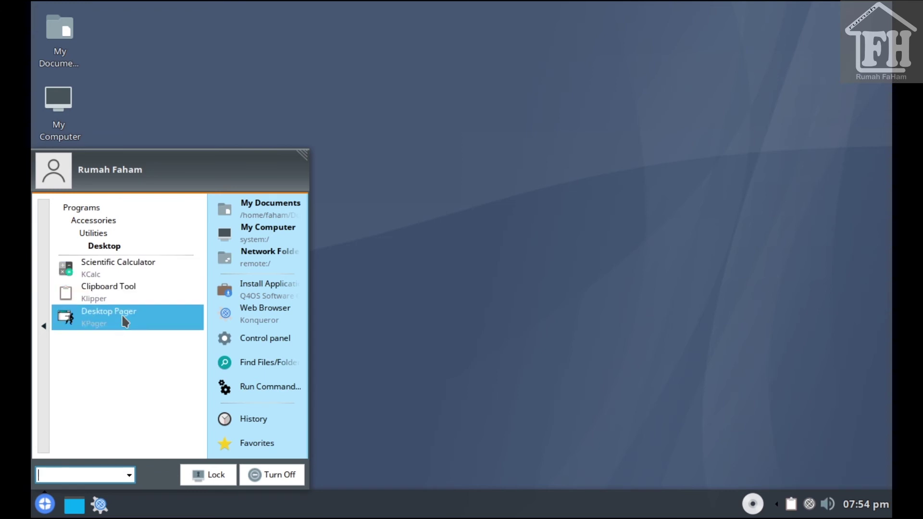
pyautogui.click(45, 324)
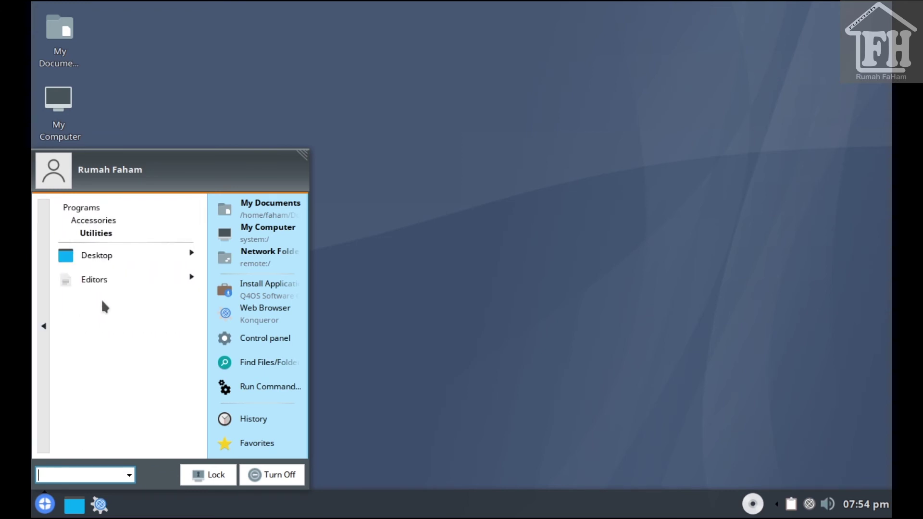
pyautogui.click(117, 281)
pyautogui.click(44, 326)
pyautogui.click(45, 326)
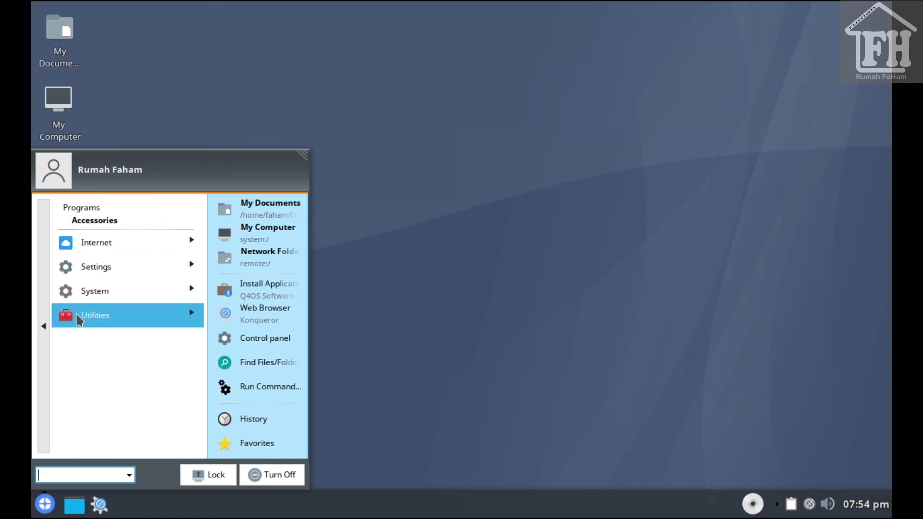
pyautogui.click(45, 326)
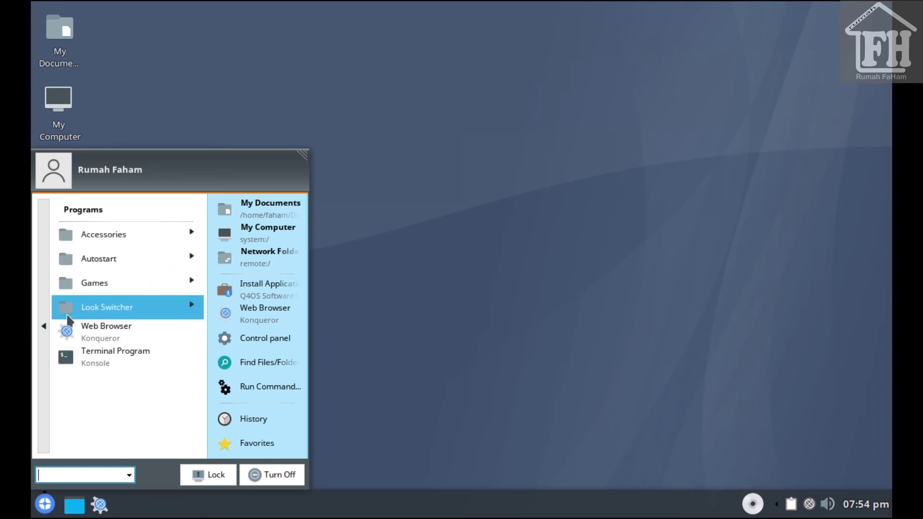
# Browse the Autostart, Games and Look Switcher submenus of Programs
pyautogui.click(104, 262)
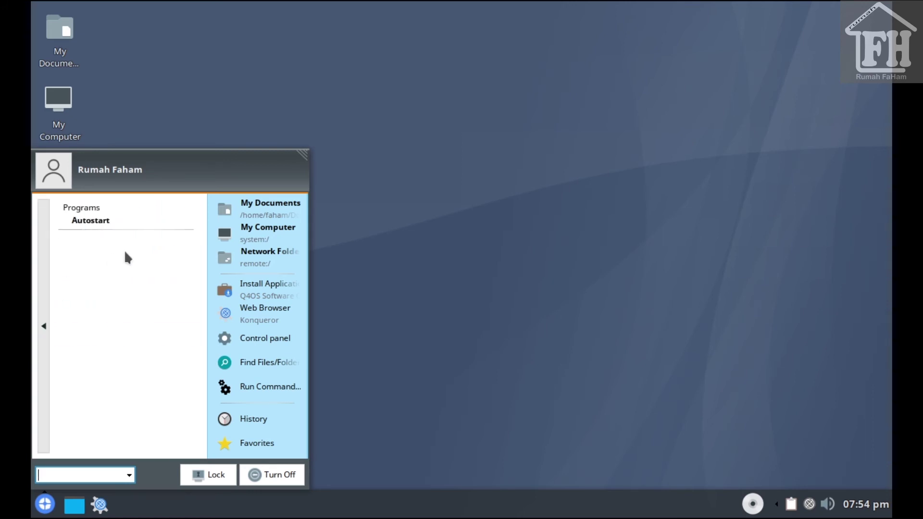
pyautogui.click(41, 295)
pyautogui.click(88, 278)
pyautogui.click(44, 336)
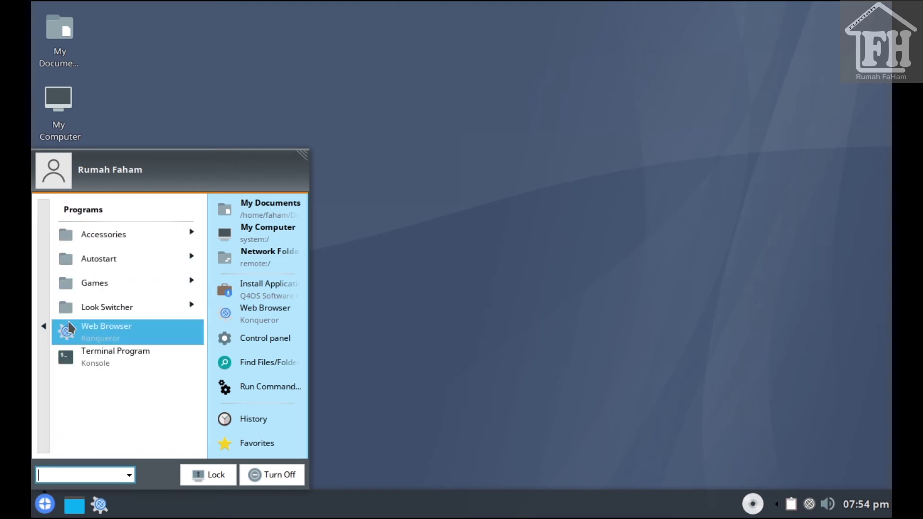
pyautogui.click(80, 310)
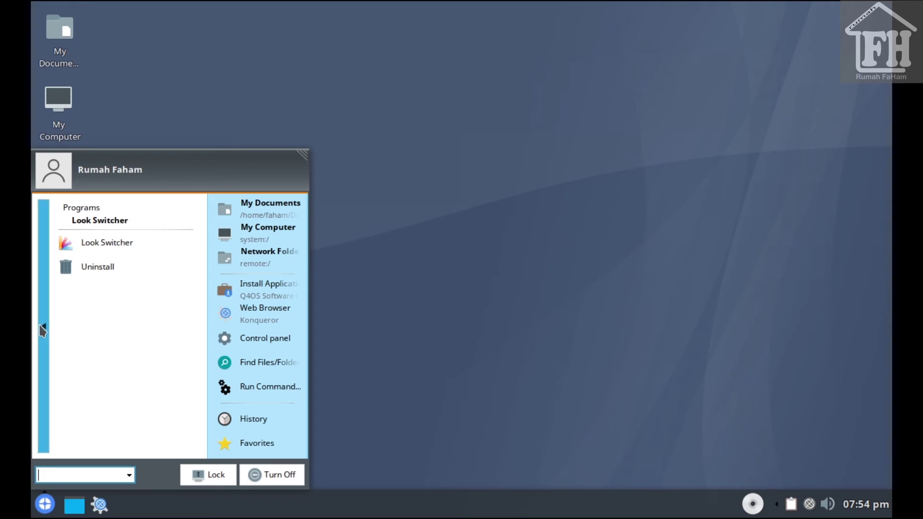
pyautogui.click(43, 326)
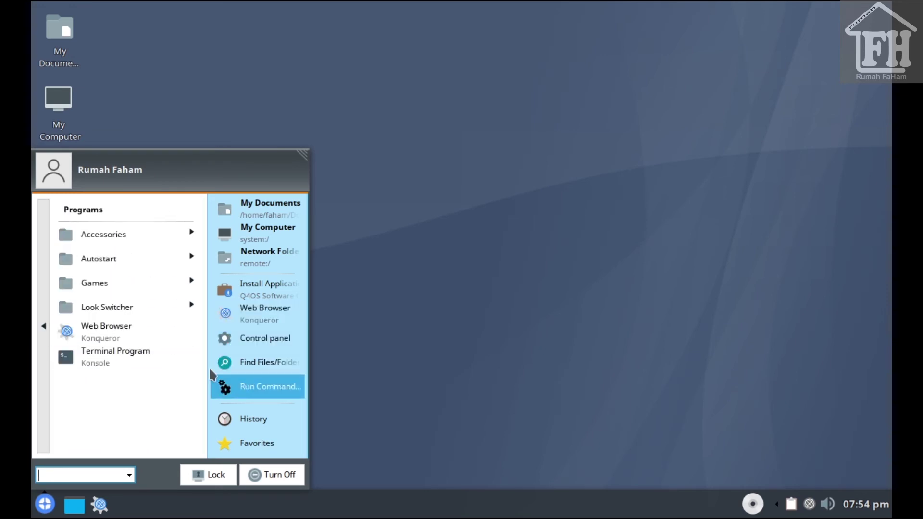
# Launch Look Switcher from the Control panel's Appearance & Themes settings
pyautogui.click(260, 338)
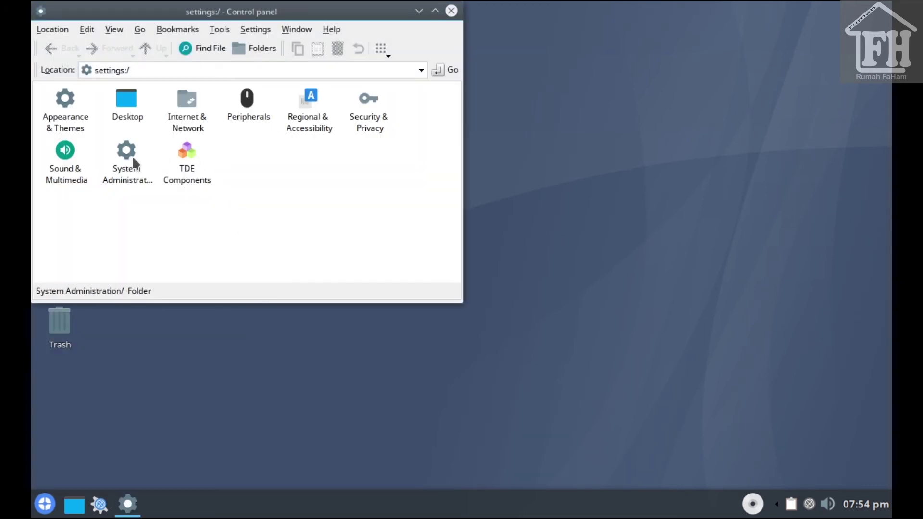
pyautogui.click(126, 99)
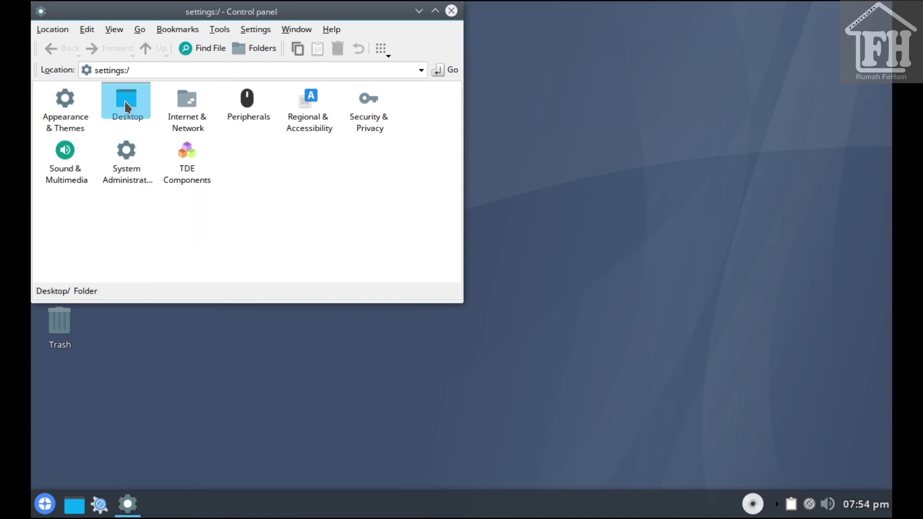
pyautogui.click(145, 52)
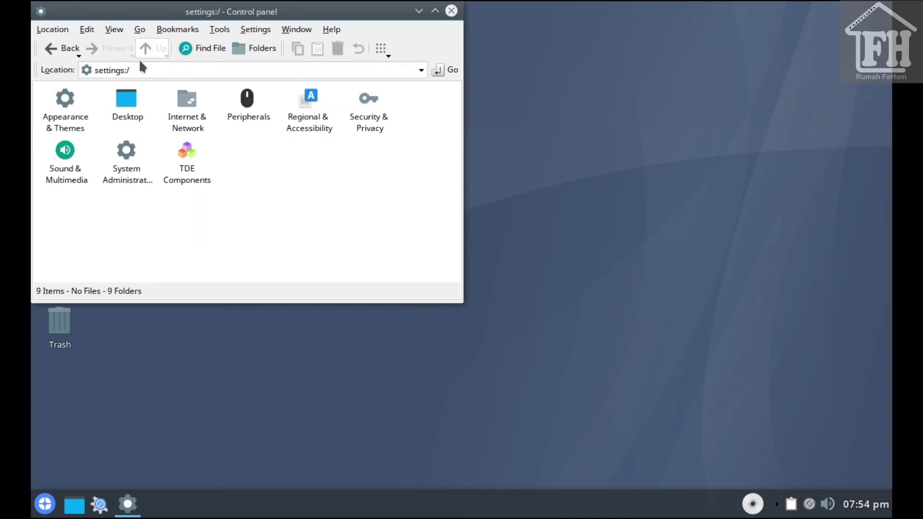
pyautogui.click(71, 112)
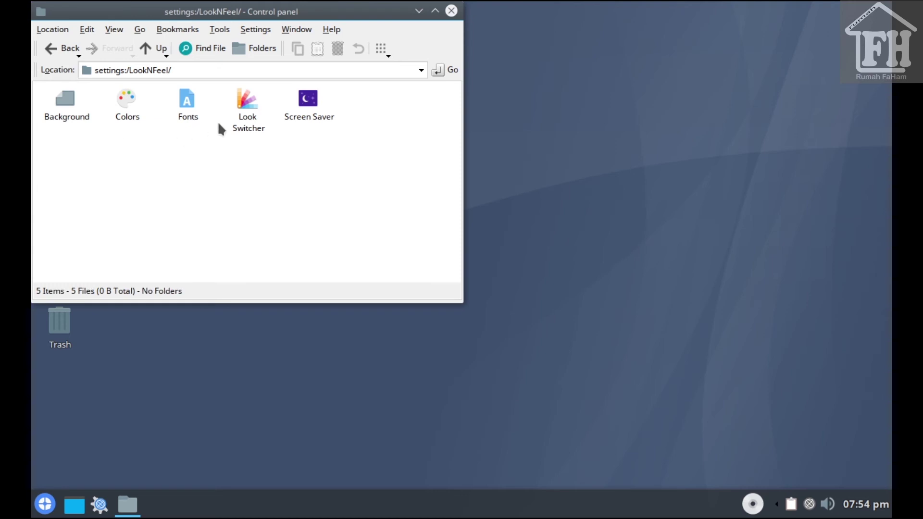
pyautogui.click(248, 106)
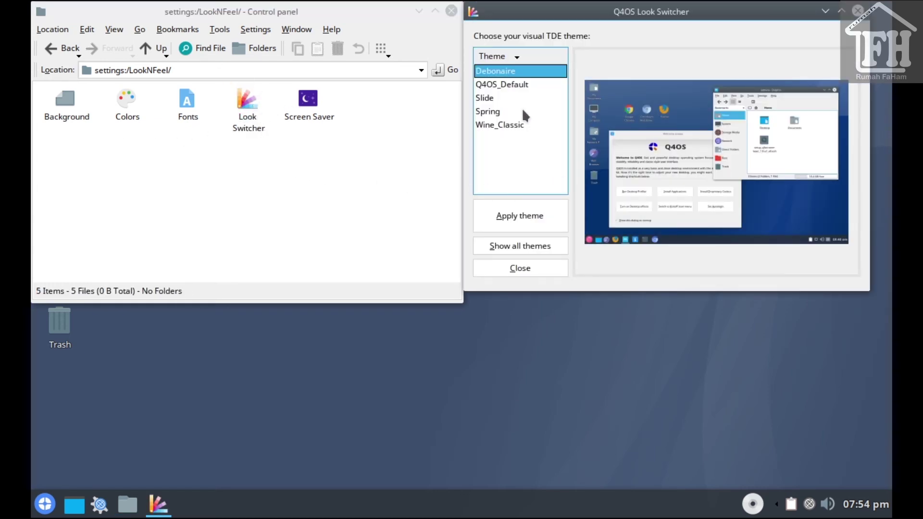
# Preview Q4OS_Default, Slide, Spring and Wine_Classic themes, then apply the Debonaire theme
pyautogui.click(512, 87)
pyautogui.click(501, 98)
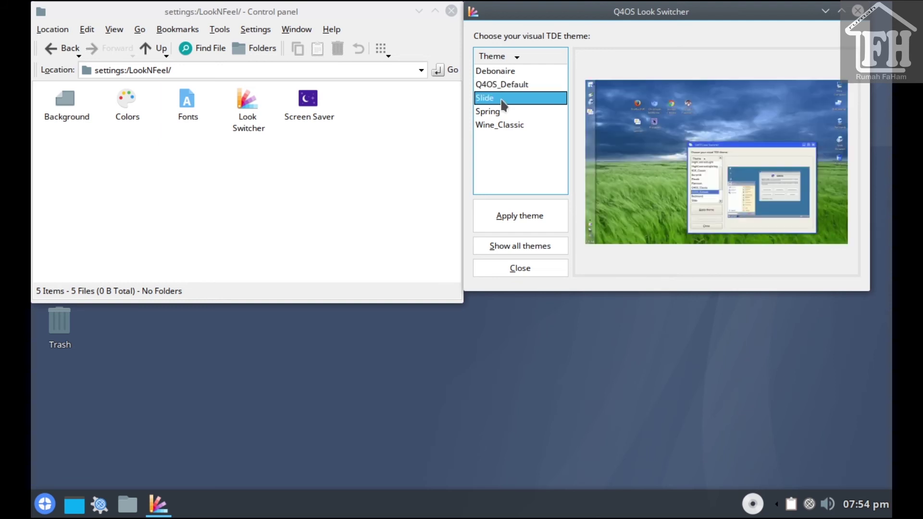
pyautogui.click(502, 110)
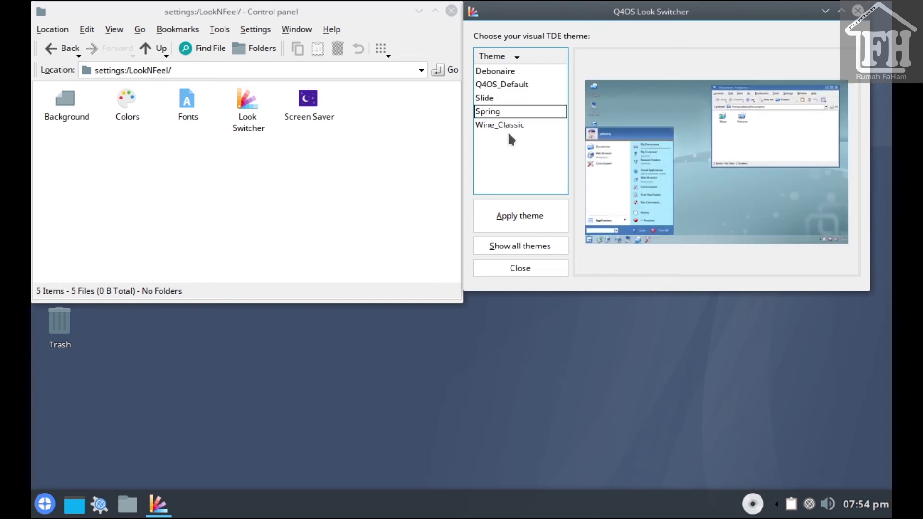
pyautogui.click(510, 130)
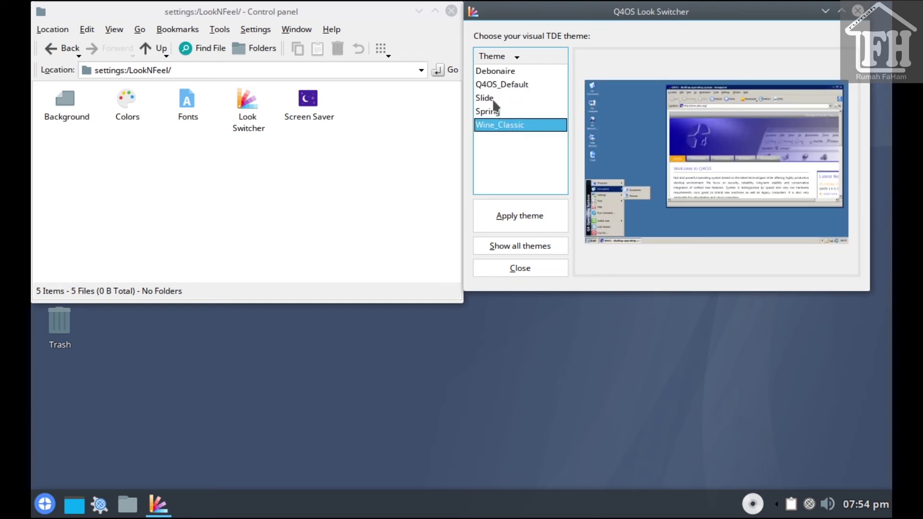
pyautogui.click(493, 99)
pyautogui.click(498, 86)
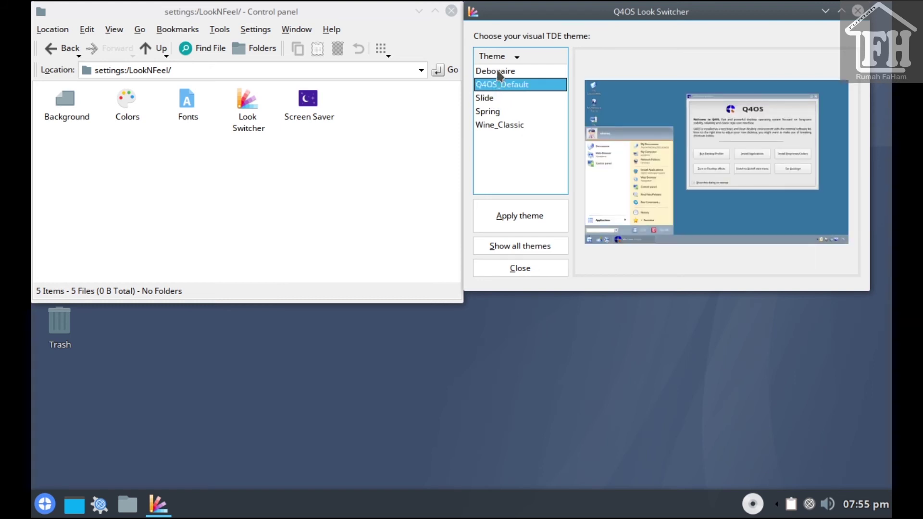
pyautogui.click(501, 71)
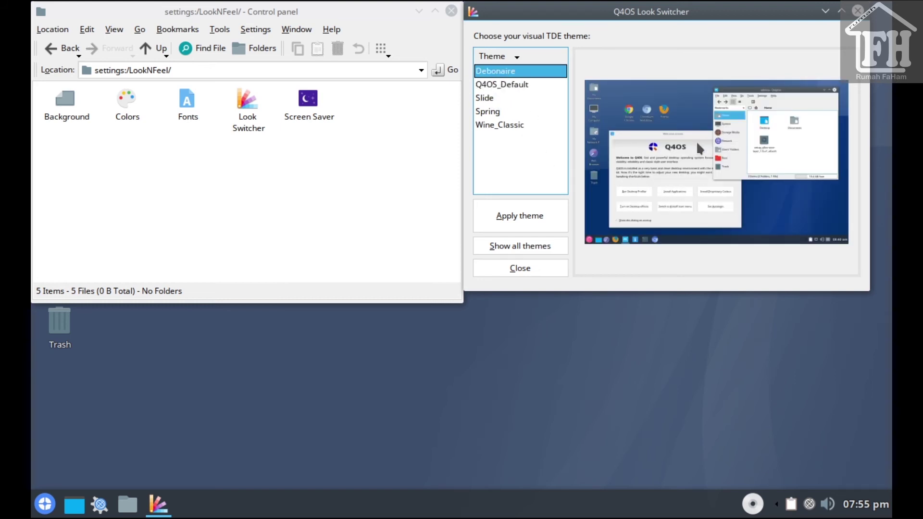
pyautogui.click(510, 217)
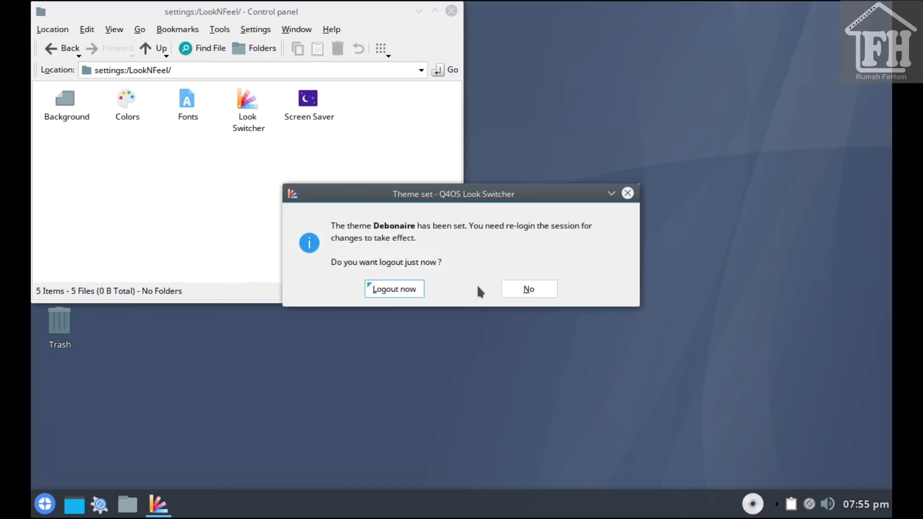
# Log out to apply the Debonaire theme, then log back in with the user's login name and password
pyautogui.click(404, 289)
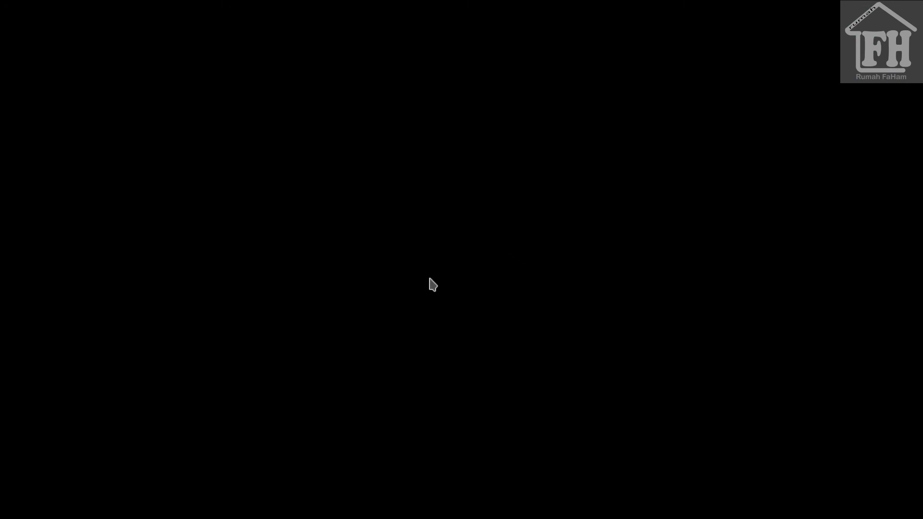
pyautogui.click(416, 228)
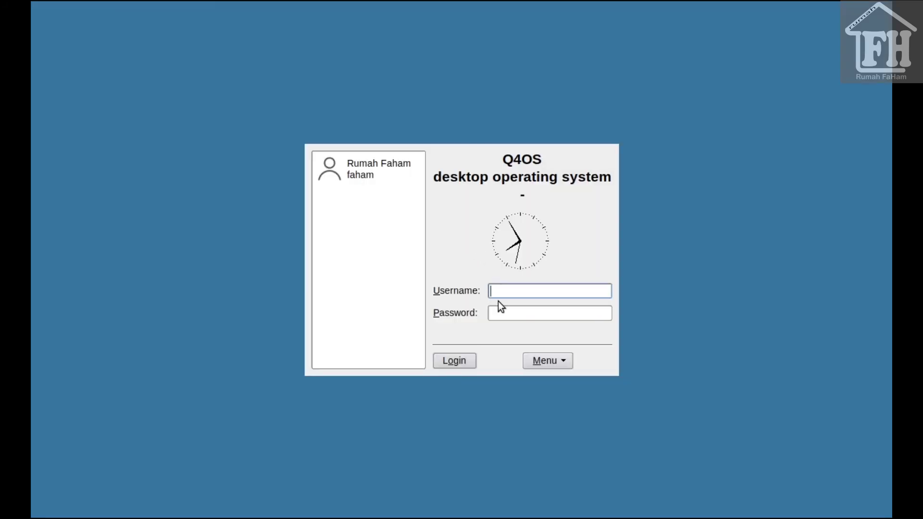
pyautogui.write('faham')
pyautogui.press('Tab')
pyautogui.write('••••••')
pyautogui.press('Return')
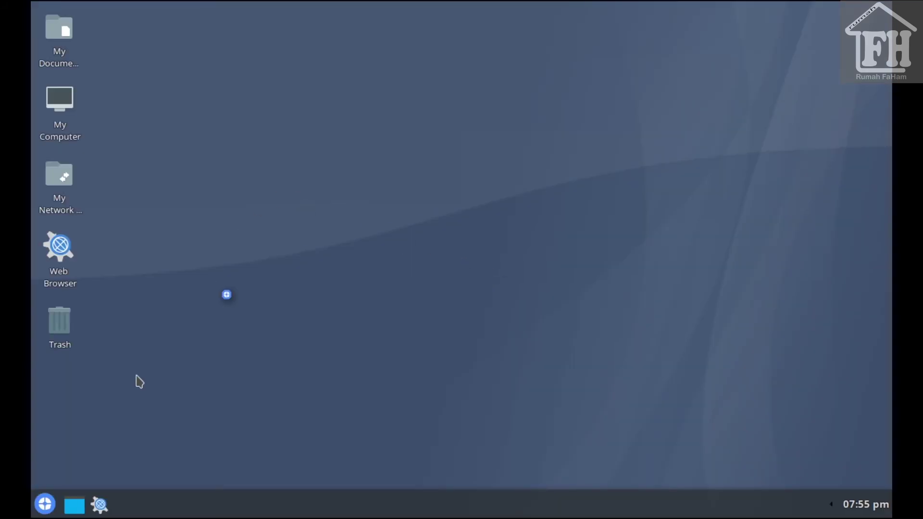
# Dismiss the start menu and close the Q4OS welcome screen
pyautogui.click(45, 504)
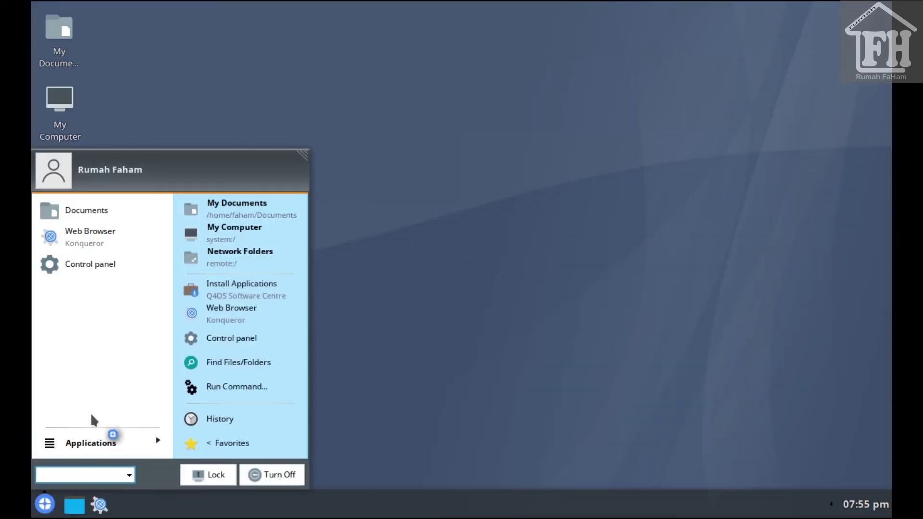
pyautogui.click(399, 255)
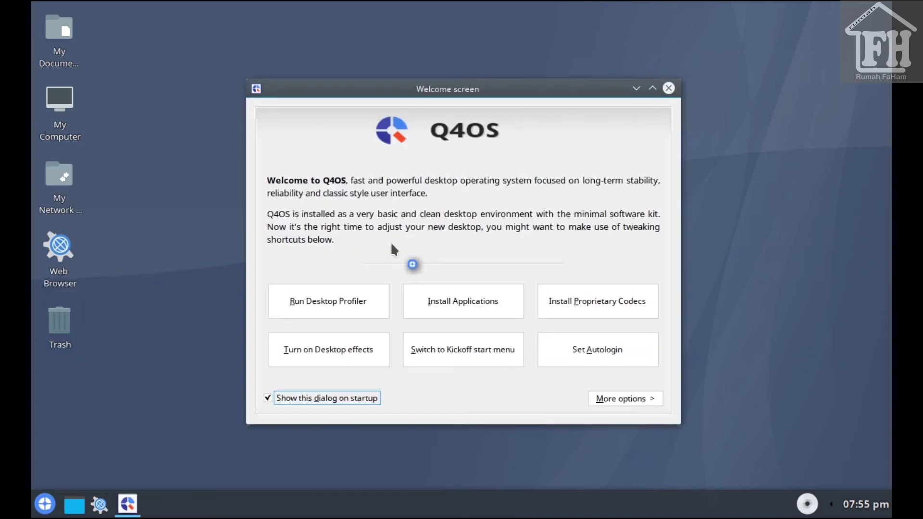
pyautogui.click(668, 89)
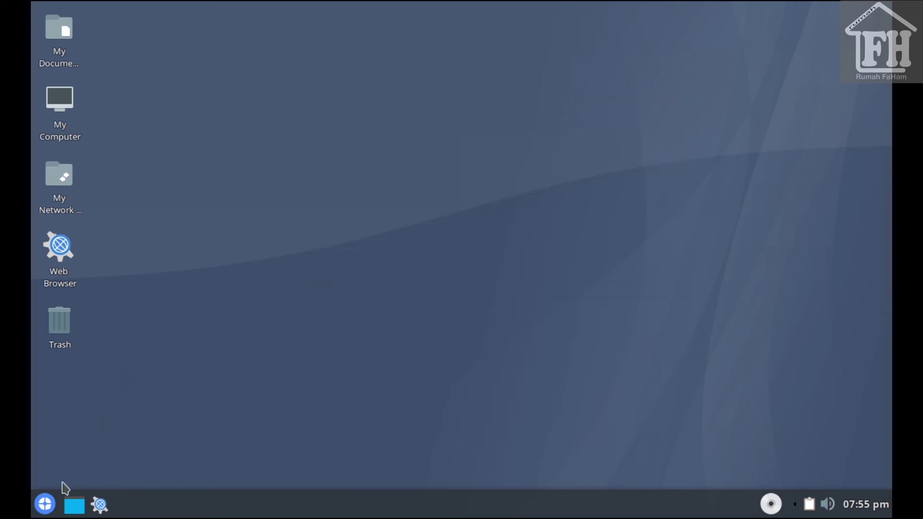
# Browse the start menu's Settings and Utilities categories, including Desktop utilities, then return to the top level
pyautogui.click(45, 504)
pyautogui.click(81, 439)
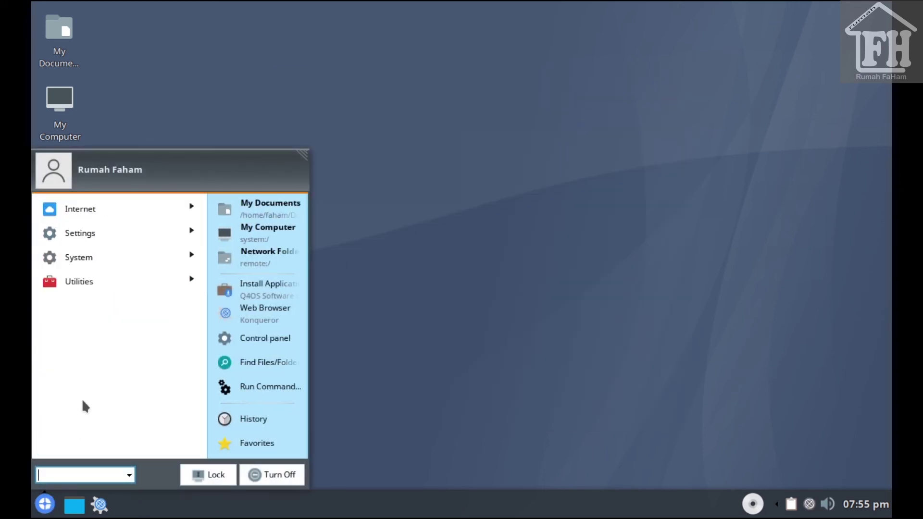
pyautogui.click(91, 227)
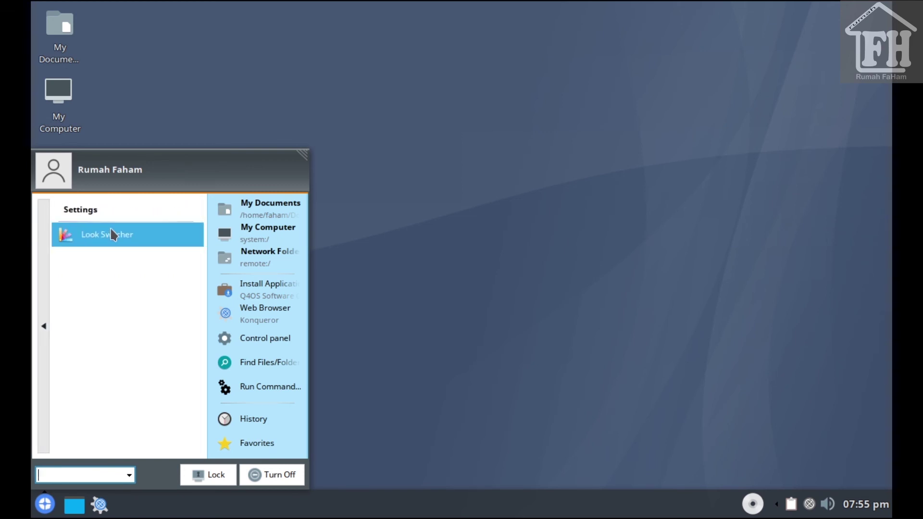
pyautogui.click(40, 234)
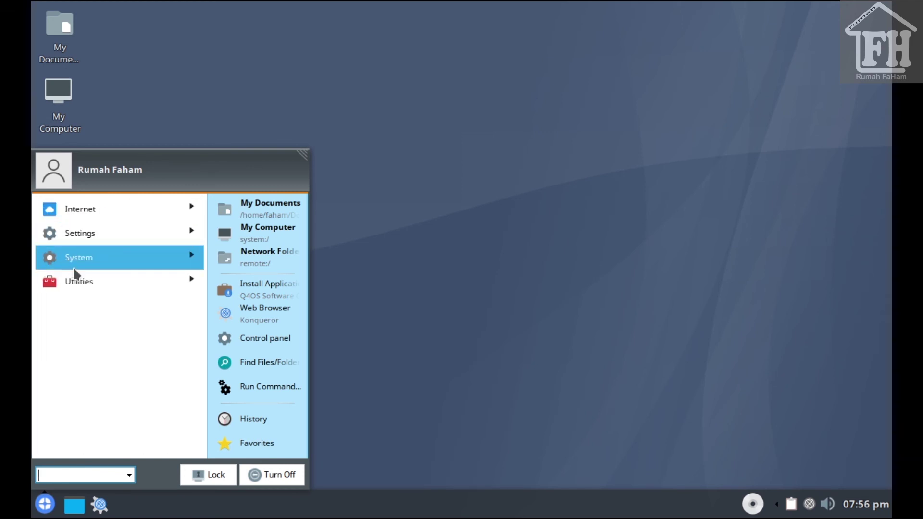
pyautogui.click(95, 283)
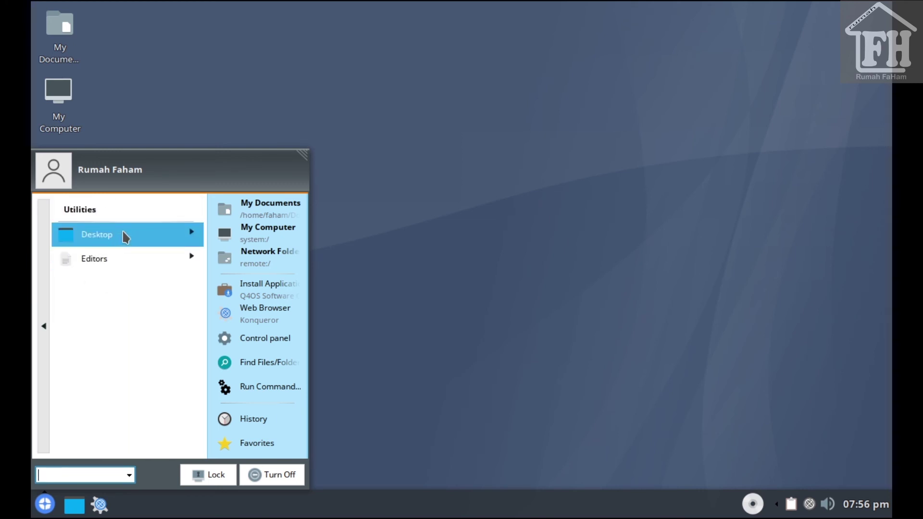
pyautogui.click(123, 233)
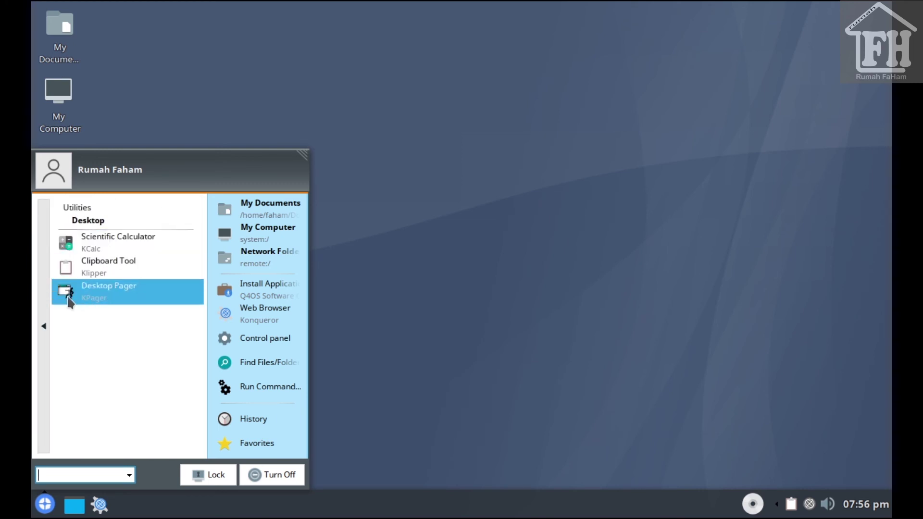
pyautogui.click(44, 303)
pyautogui.click(44, 303)
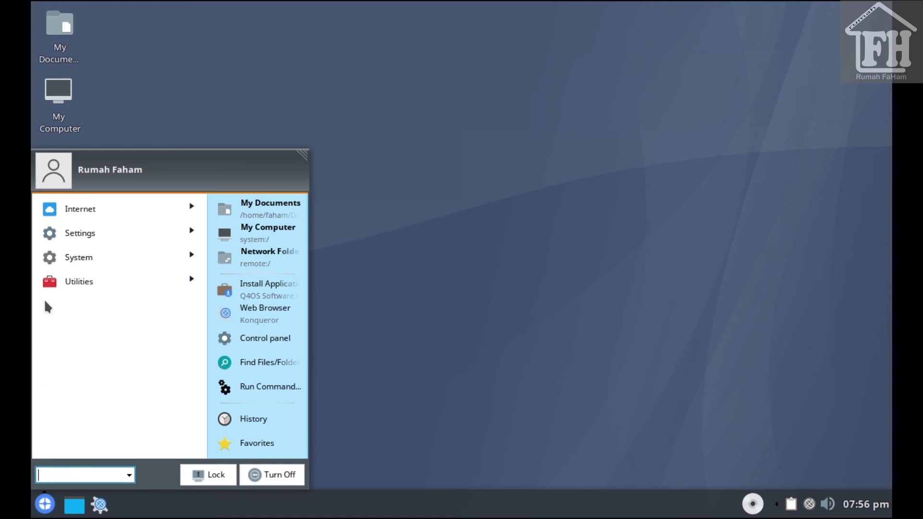
# In the Control panel, view the Appearance & Themes Colors module, then return to the main categories
pyautogui.click(269, 338)
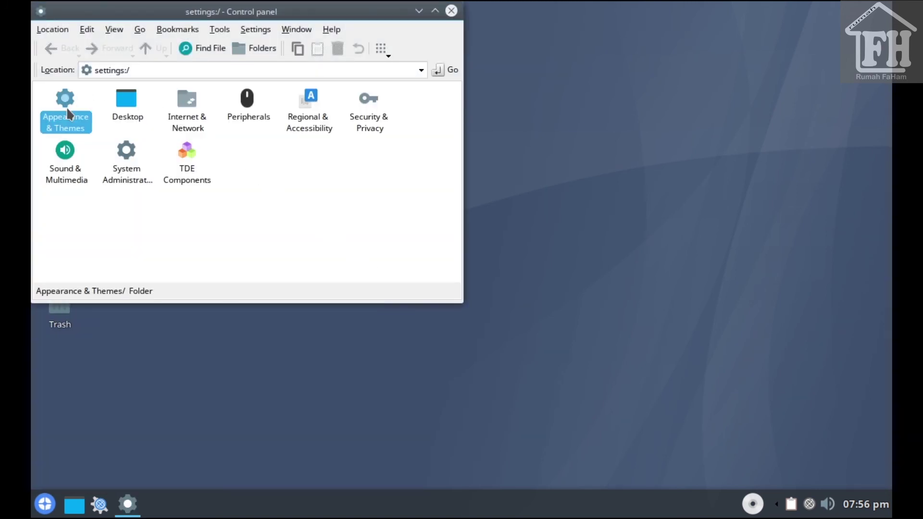
pyautogui.click(66, 107)
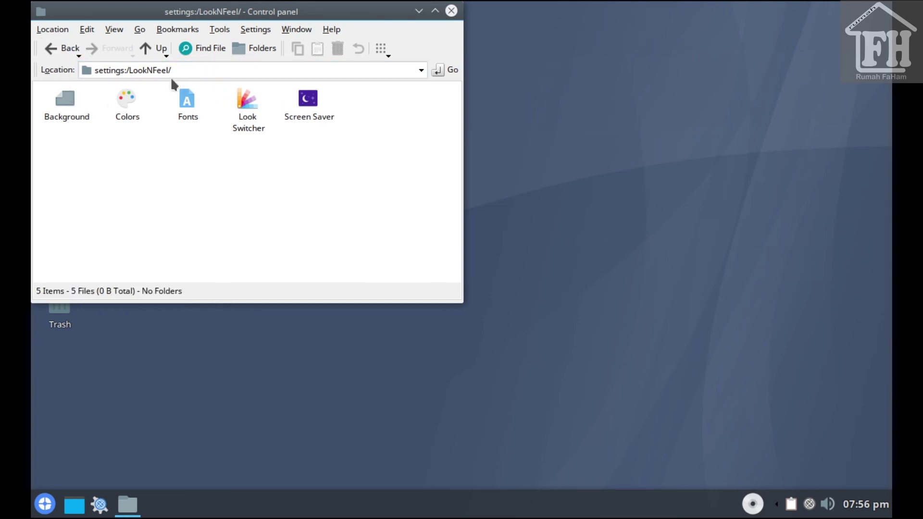
pyautogui.click(127, 115)
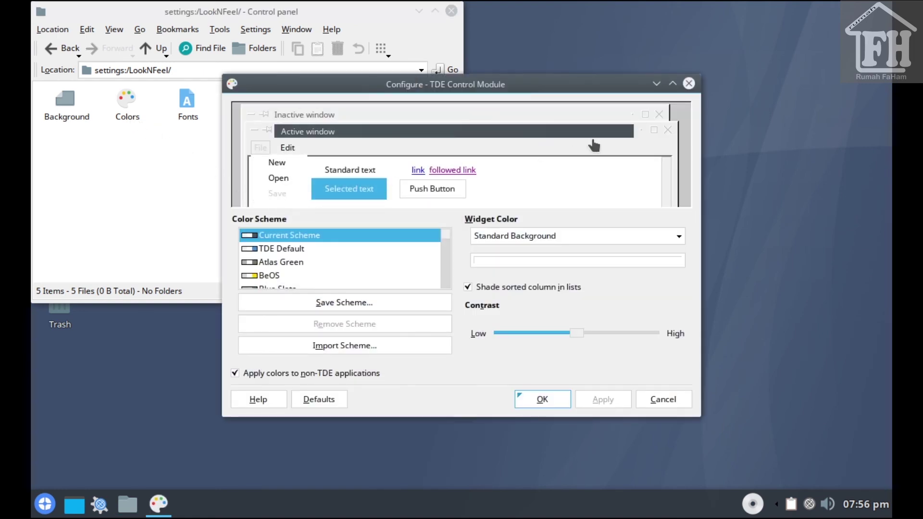
pyautogui.click(689, 83)
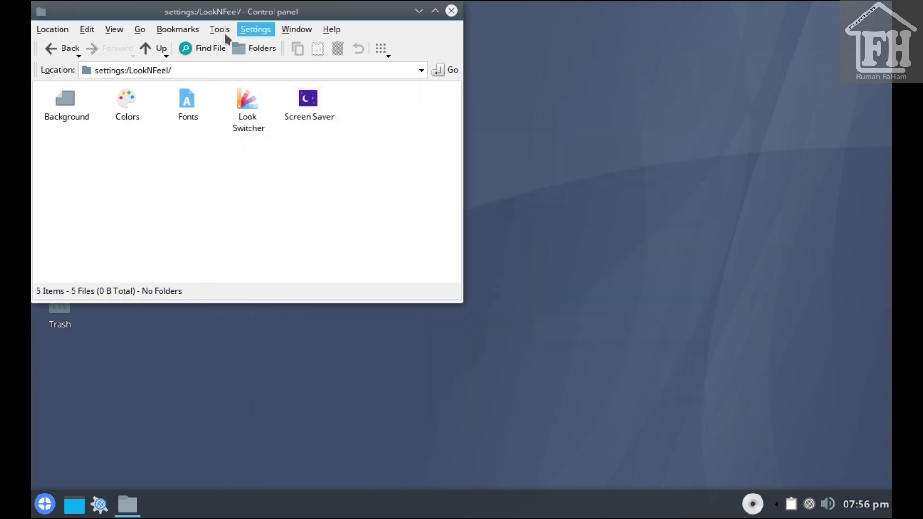
pyautogui.click(158, 48)
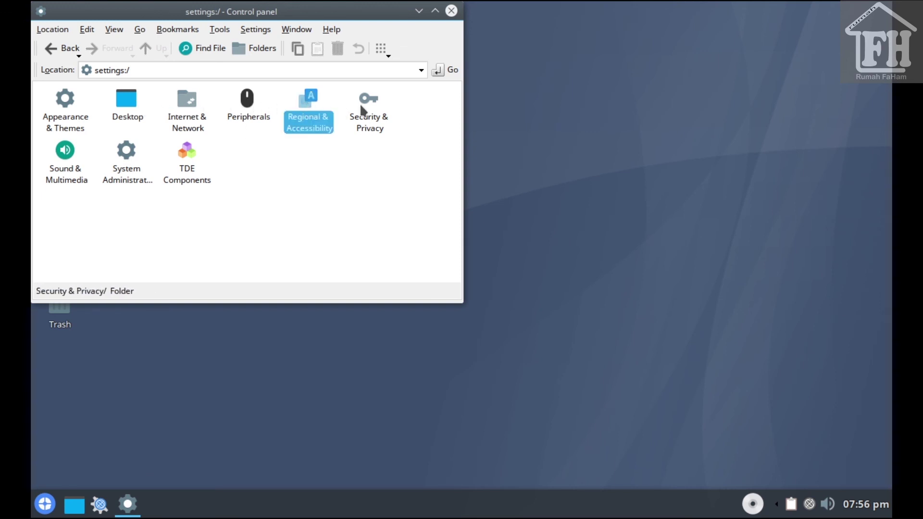
# View the TDE Resources and Autostart Manager modules under TDE Components
pyautogui.click(186, 155)
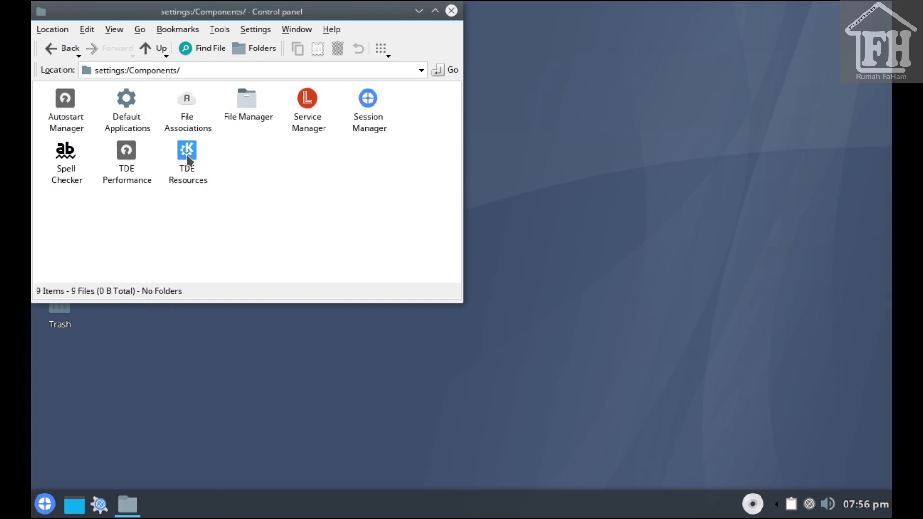
pyautogui.click(184, 152)
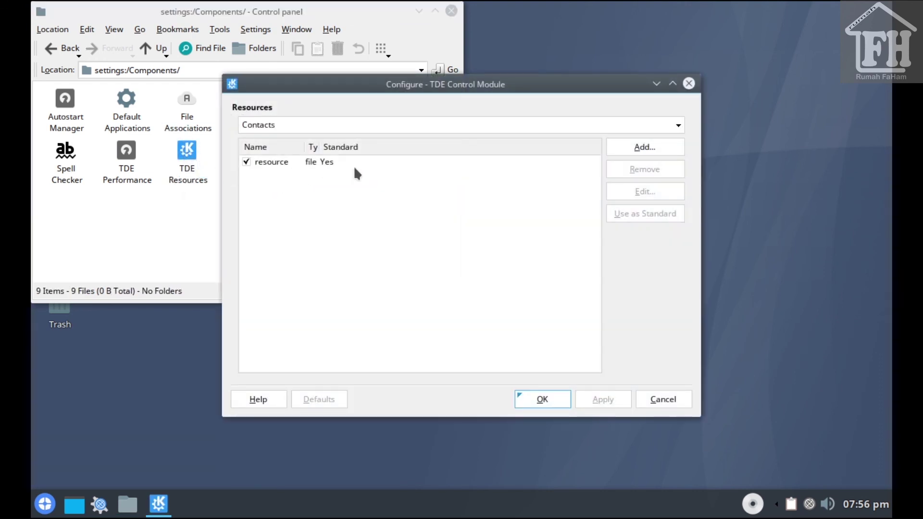
pyautogui.click(689, 83)
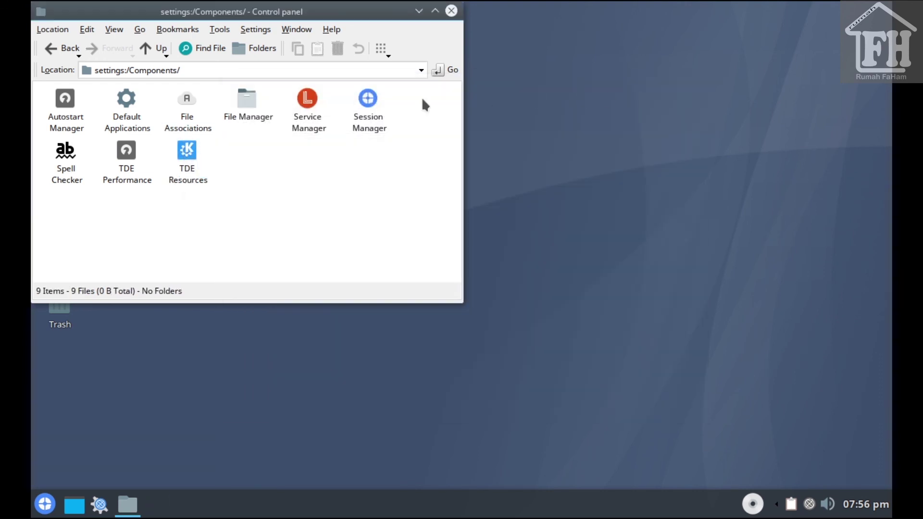
pyautogui.click(63, 102)
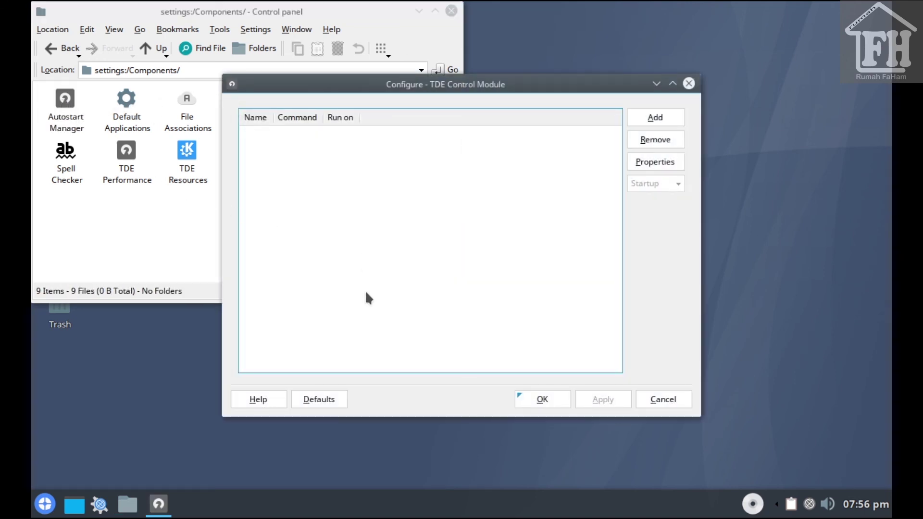
pyautogui.click(689, 84)
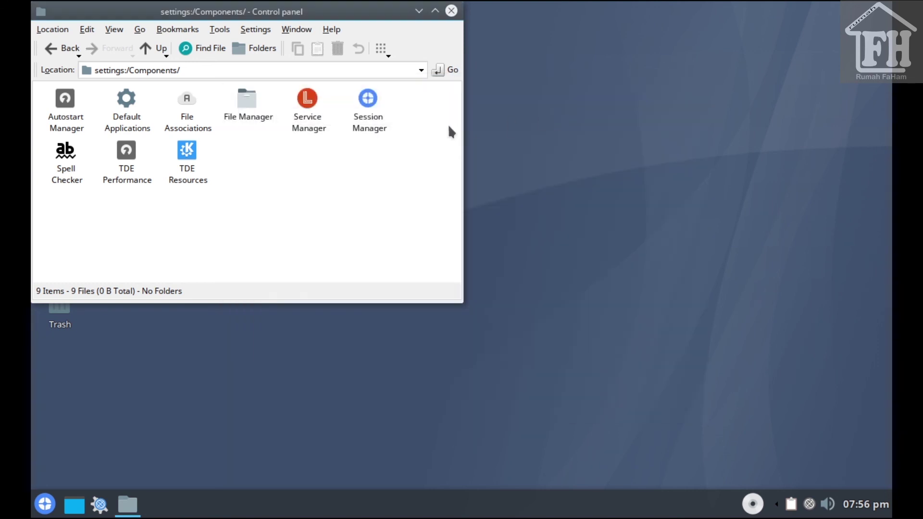
# Open Session Manager, cancel without saving, and close the Control panel
pyautogui.click(369, 101)
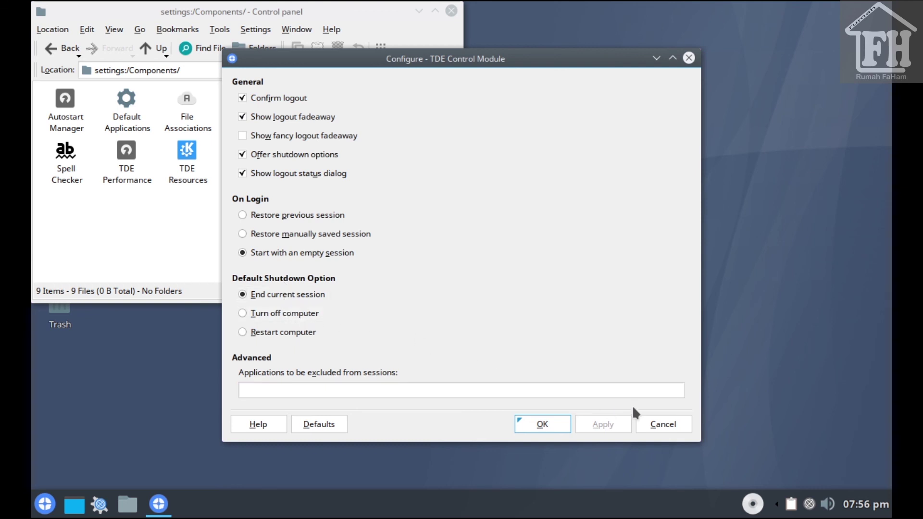
pyautogui.click(663, 425)
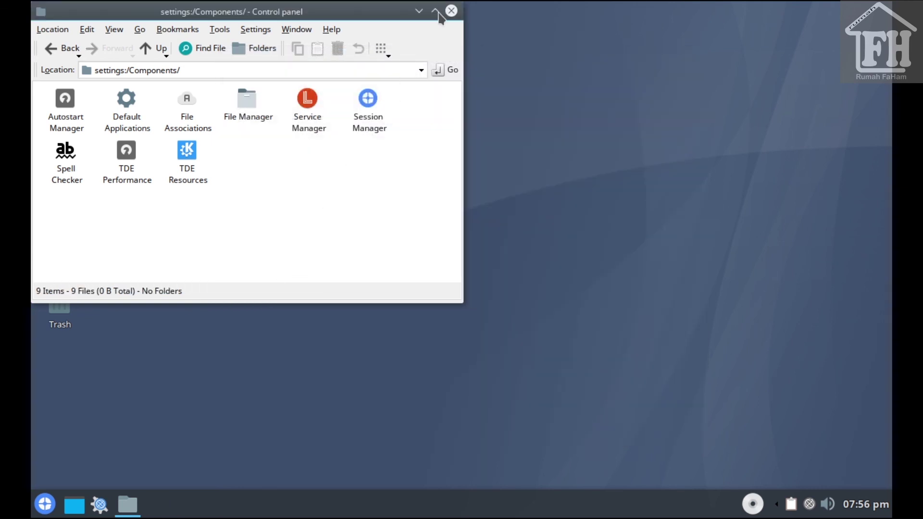
pyautogui.click(451, 11)
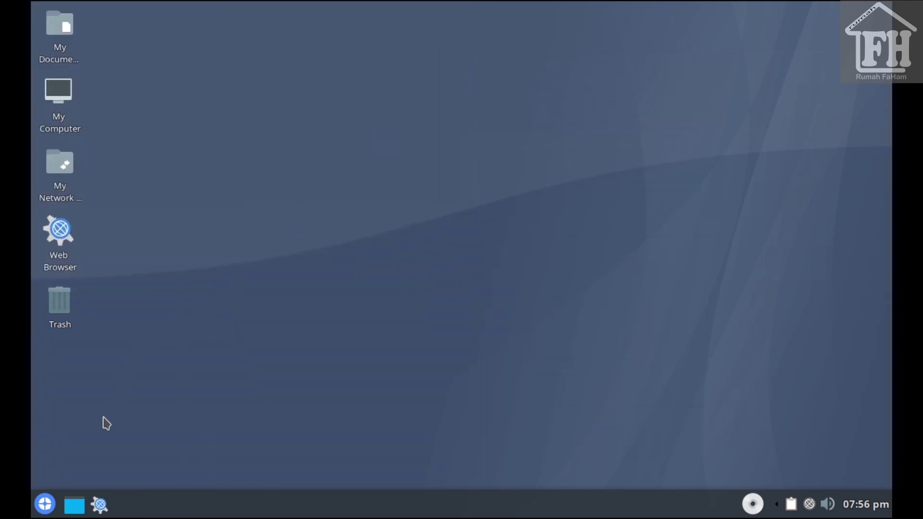
pyautogui.click(46, 503)
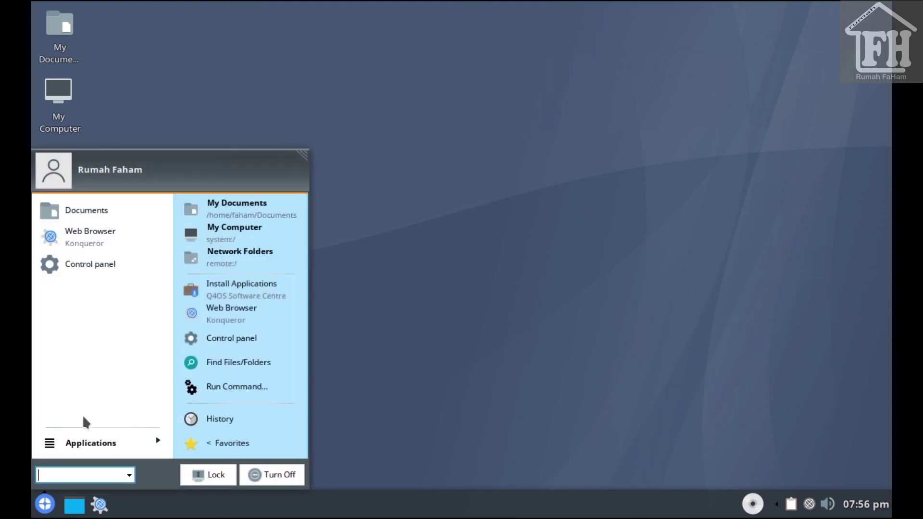
pyautogui.click(90, 449)
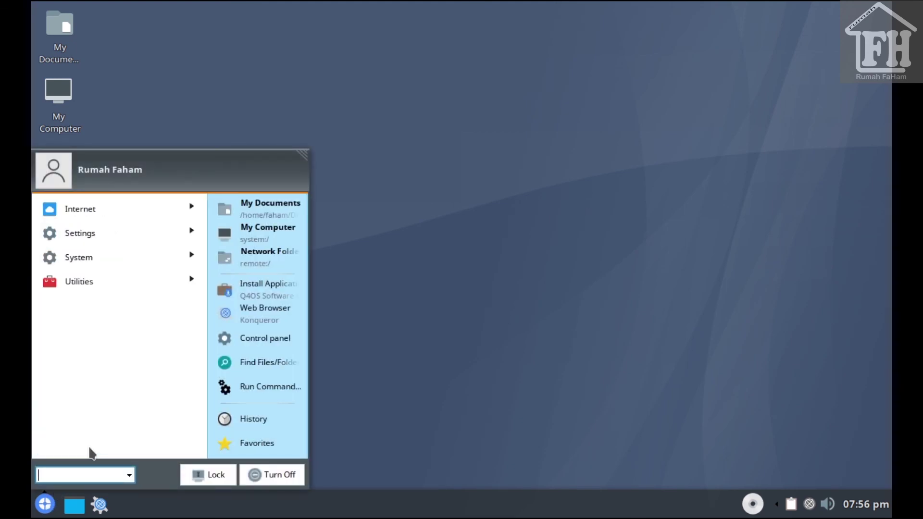
pyautogui.click(106, 217)
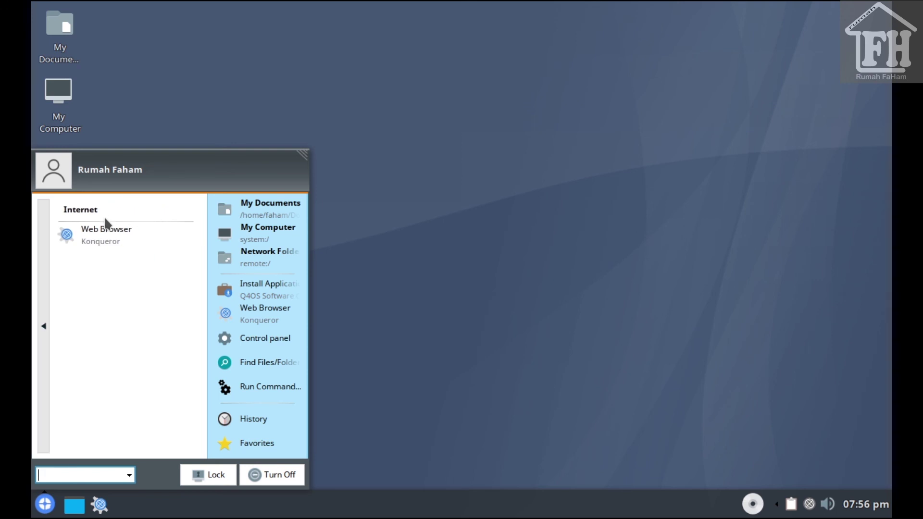
pyautogui.click(44, 242)
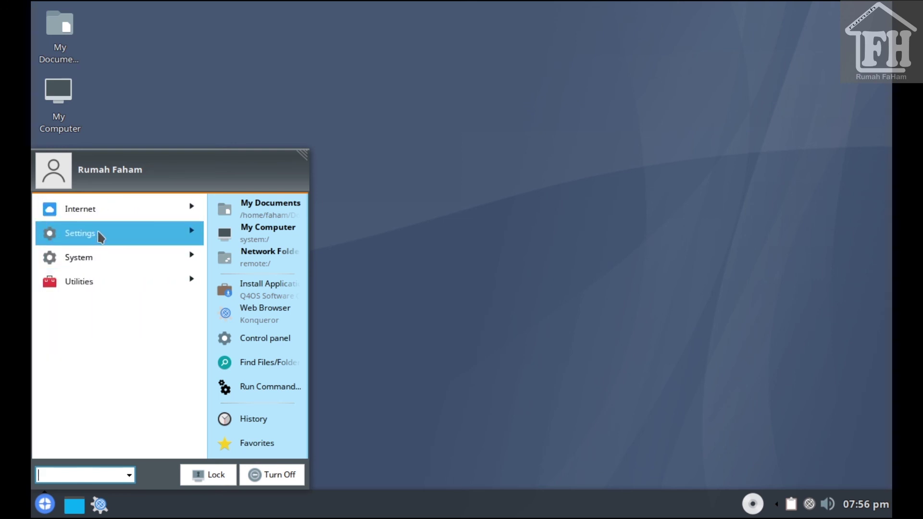
pyautogui.click(100, 234)
pyautogui.click(47, 260)
pyautogui.click(62, 263)
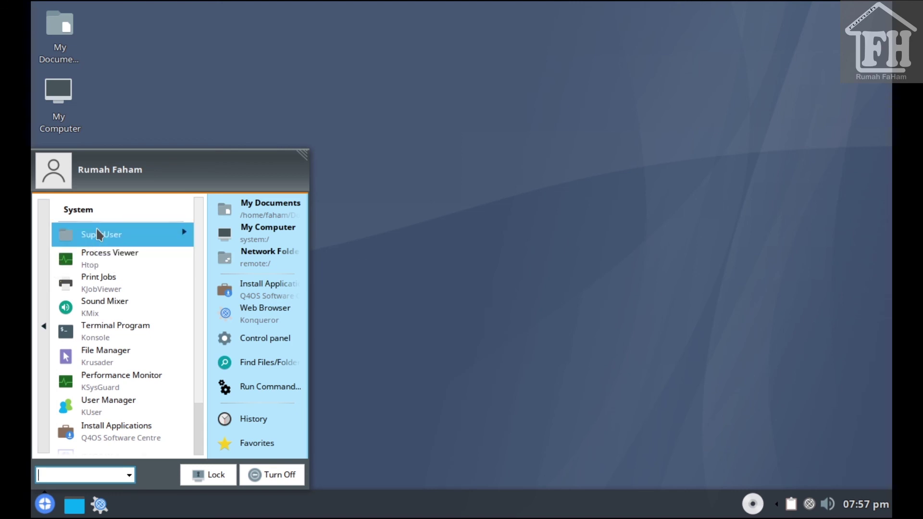
pyautogui.click(97, 229)
pyautogui.click(87, 263)
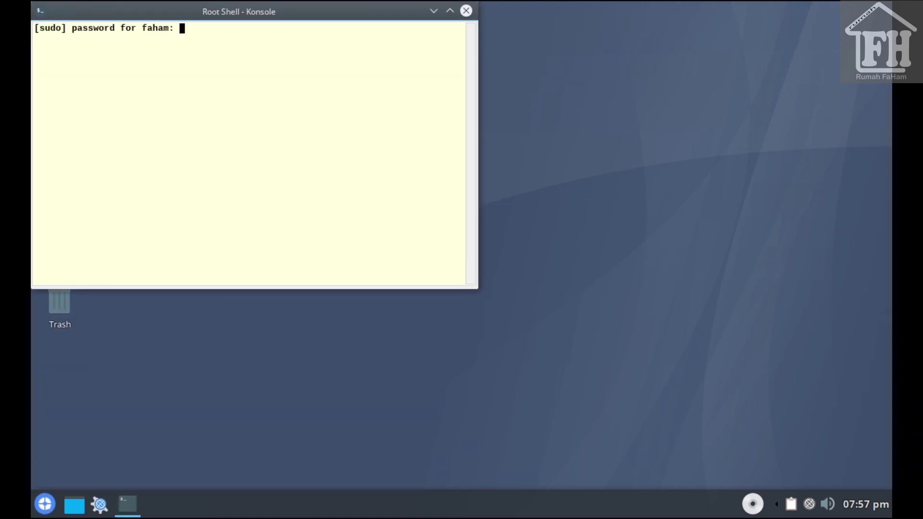
pyautogui.press('Return')
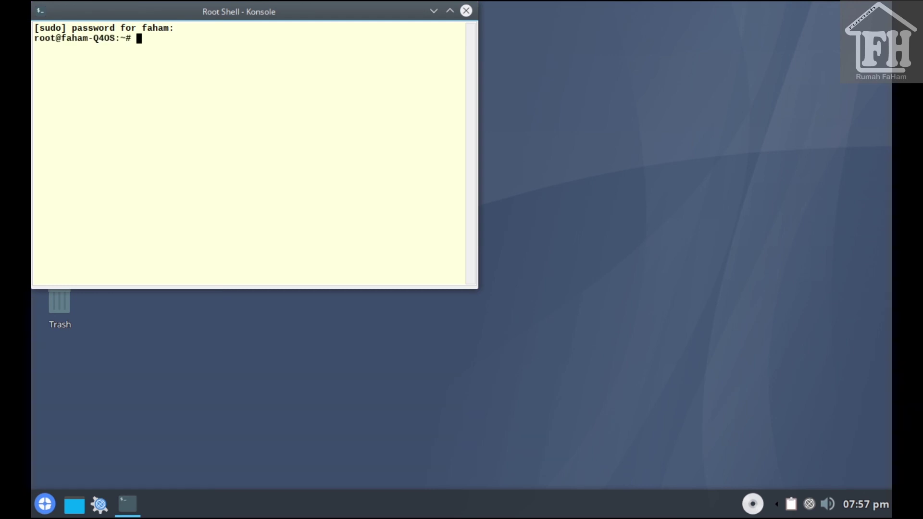
pyautogui.write('neofetch')
pyautogui.press('Return')
pyautogui.write('screenfetch')
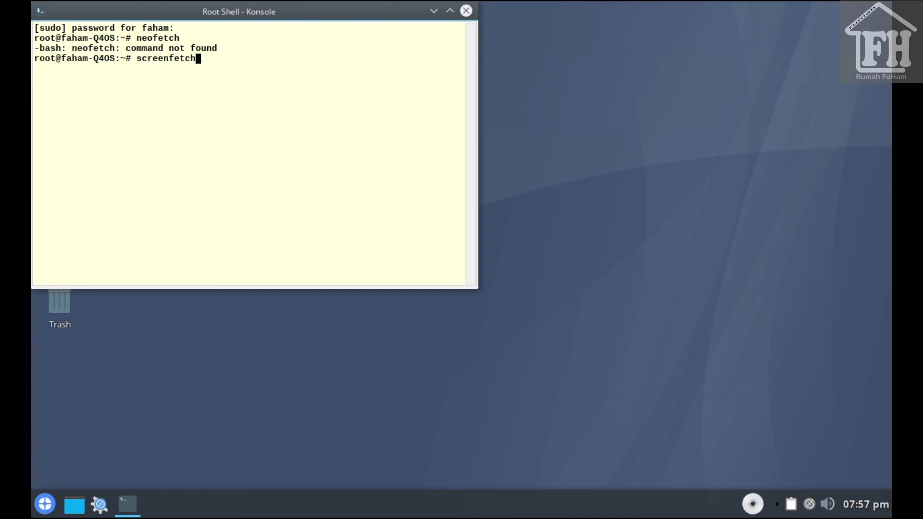
pyautogui.press('Return')
pyautogui.write('exit')
pyautogui.press('Return')
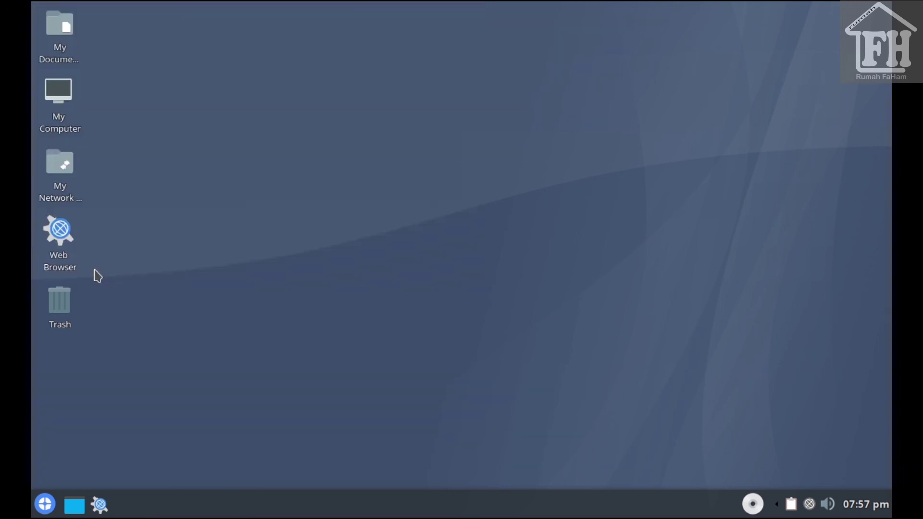
pyautogui.click(45, 504)
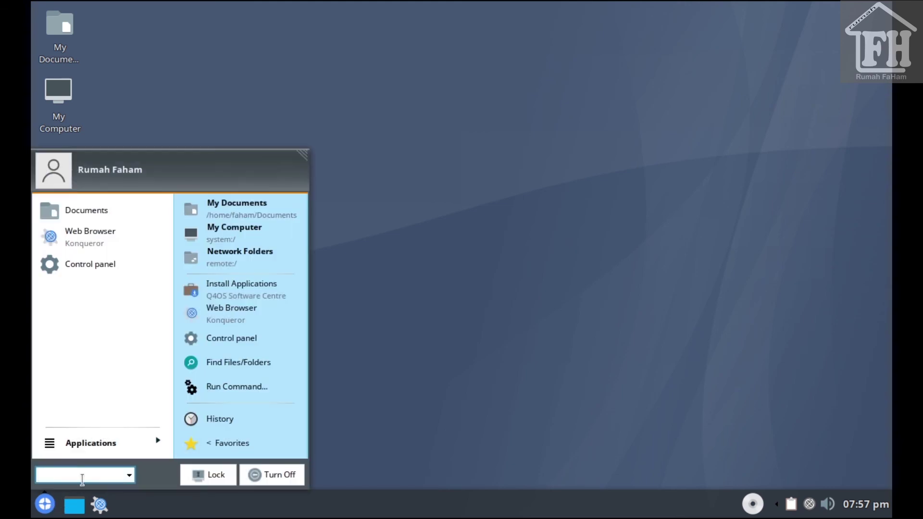
pyautogui.click(99, 441)
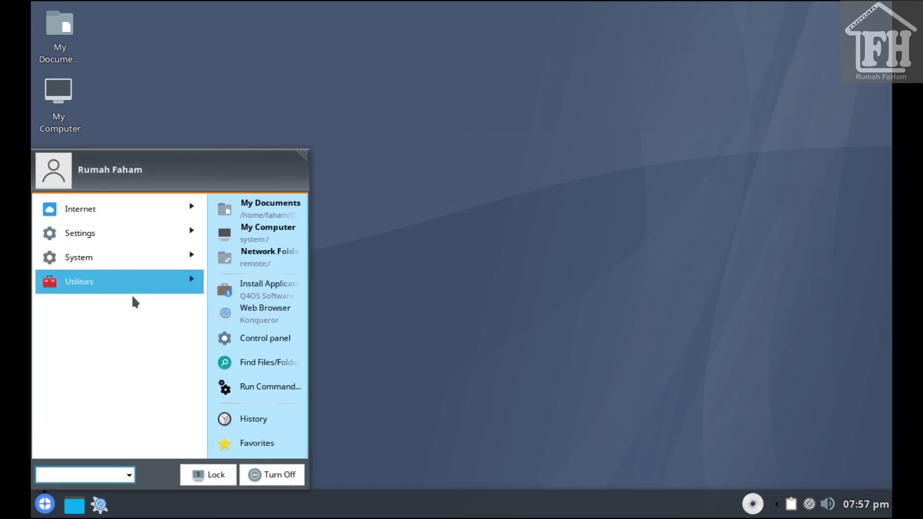
pyautogui.click(44, 507)
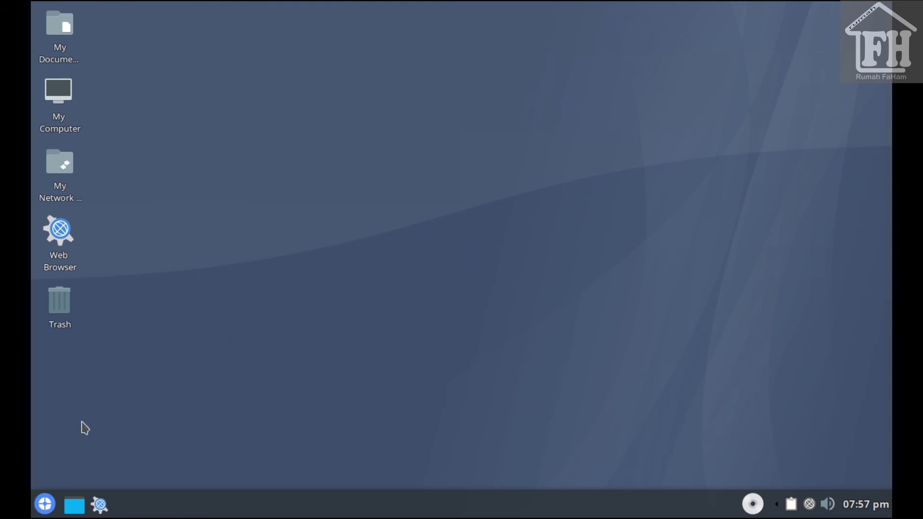
pyautogui.click(44, 503)
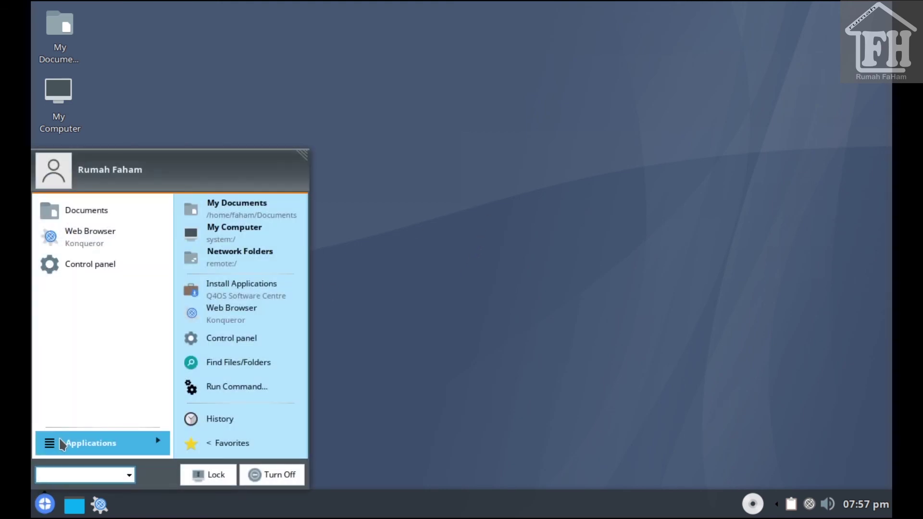
pyautogui.click(85, 262)
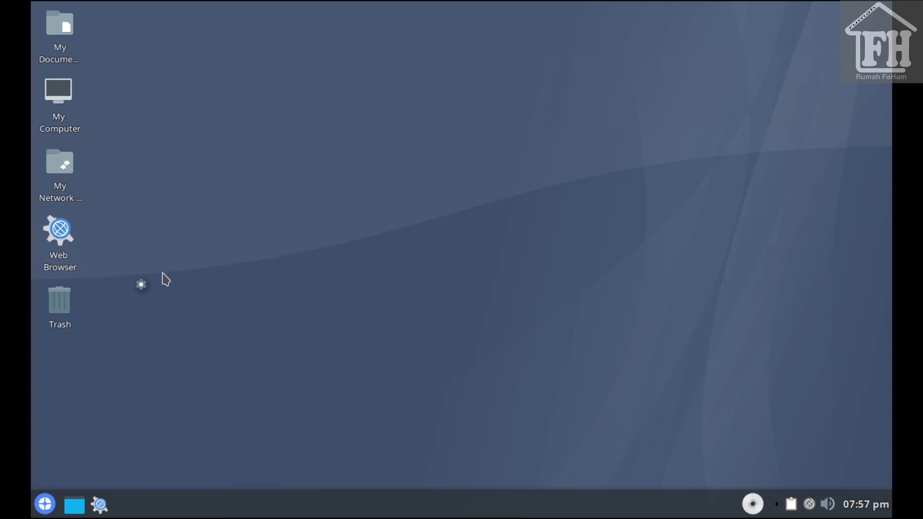
pyautogui.click(120, 155)
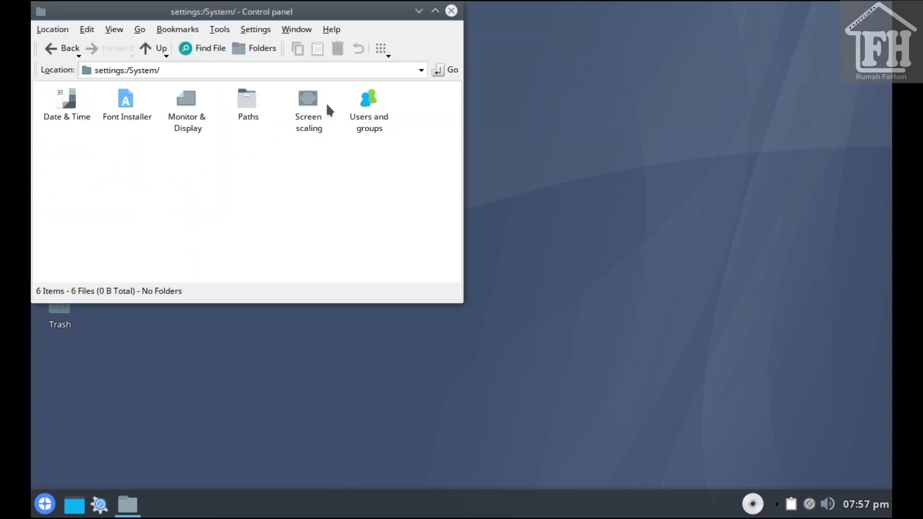
pyautogui.click(312, 102)
pyautogui.moveTo(195, 101); pyautogui.dragTo(736, 40)
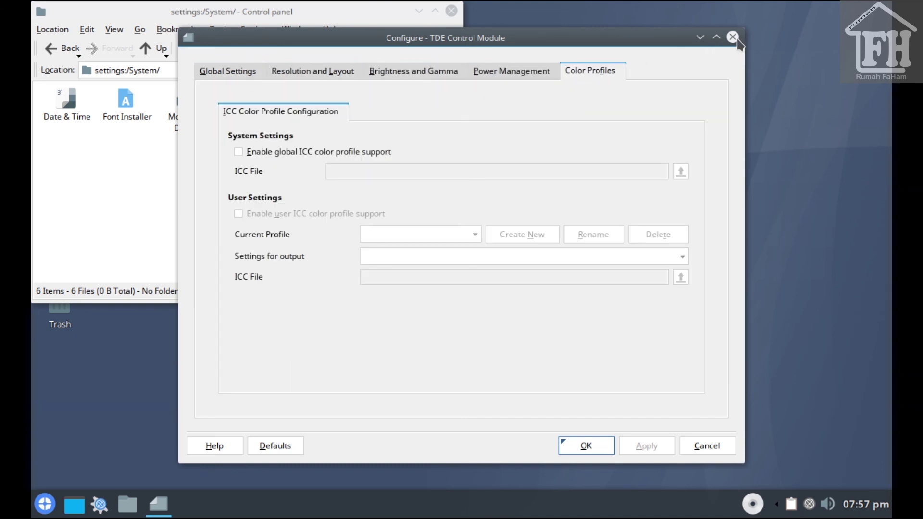
pyautogui.click(733, 37)
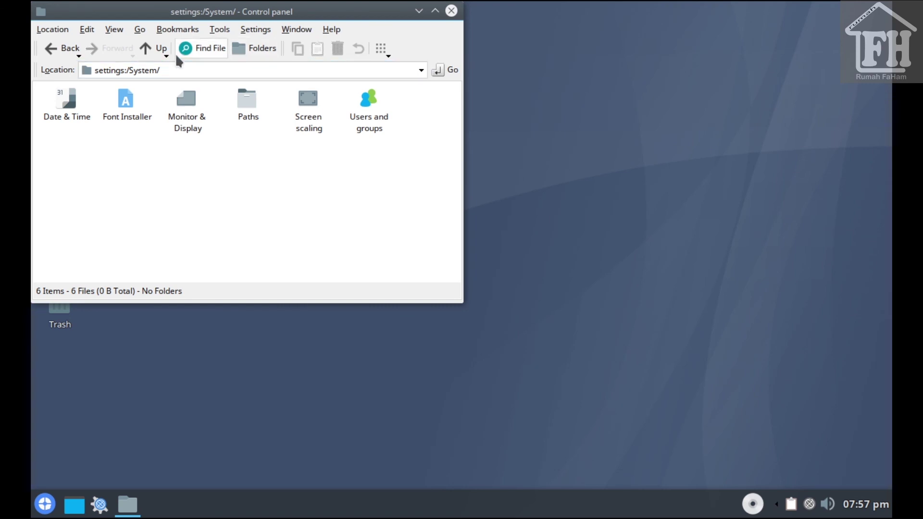
pyautogui.click(158, 48)
pyautogui.click(328, 29)
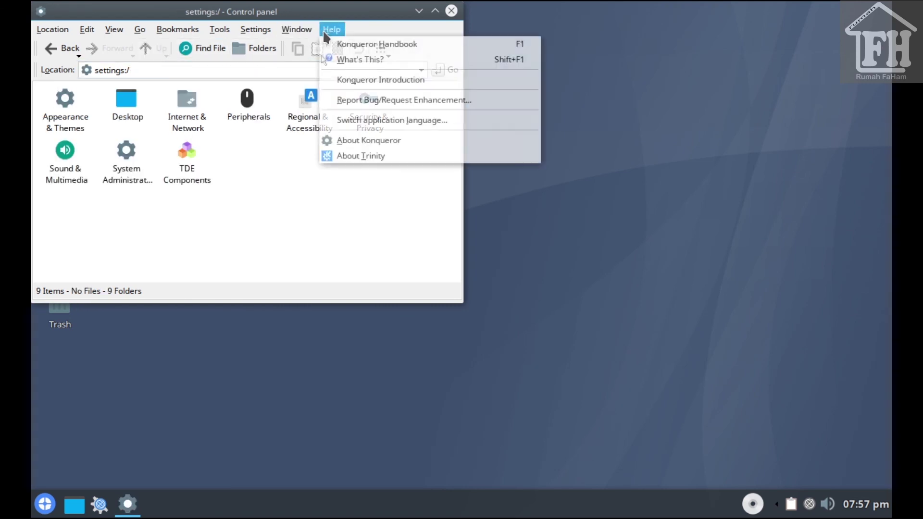
pyautogui.click(353, 158)
pyautogui.moveTo(160, 112); pyautogui.dragTo(445, 131)
pyautogui.click(405, 166)
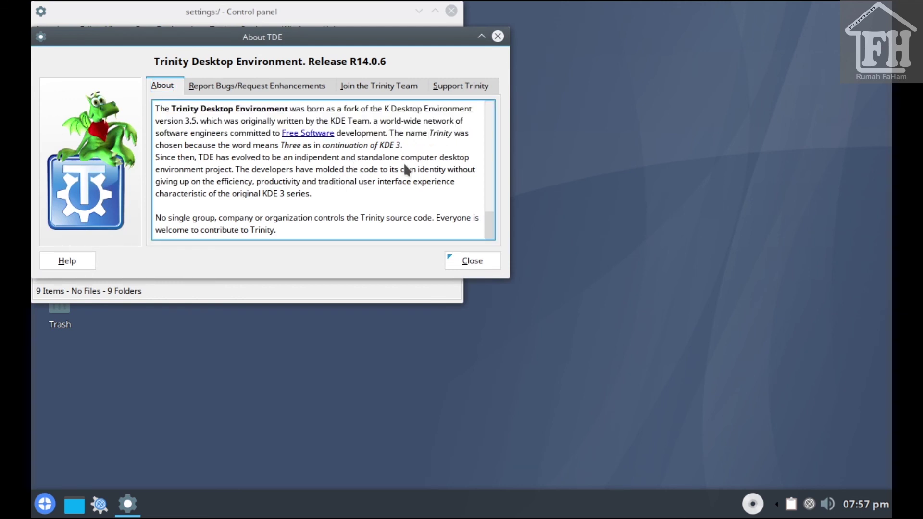
pyautogui.scroll(-1, 341, 172)
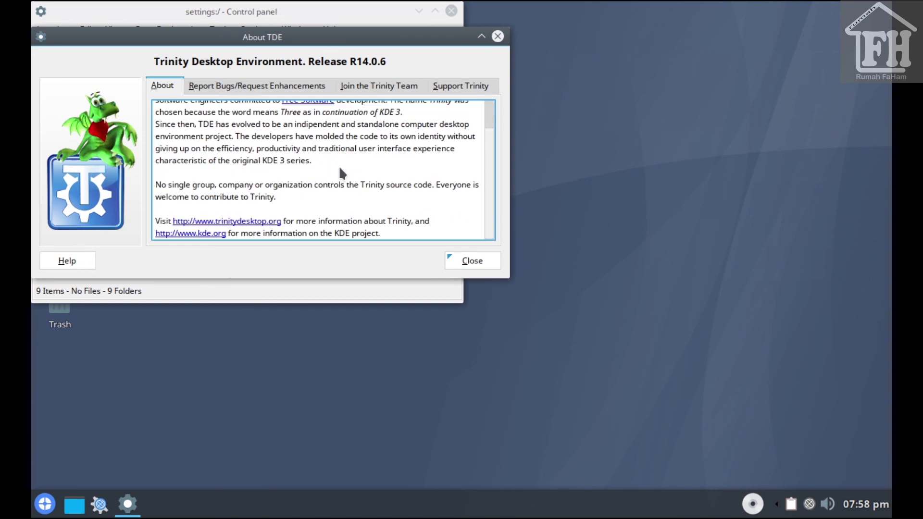
pyautogui.click(498, 37)
pyautogui.click(452, 10)
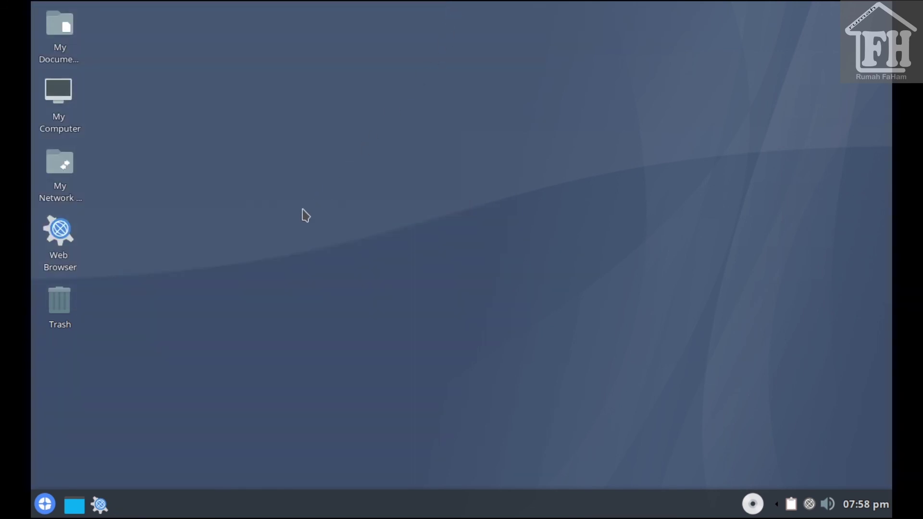
# Shut down via the start menu's Turn Off, choosing Turn Off Computer
pyautogui.press('super')
pyautogui.click(269, 475)
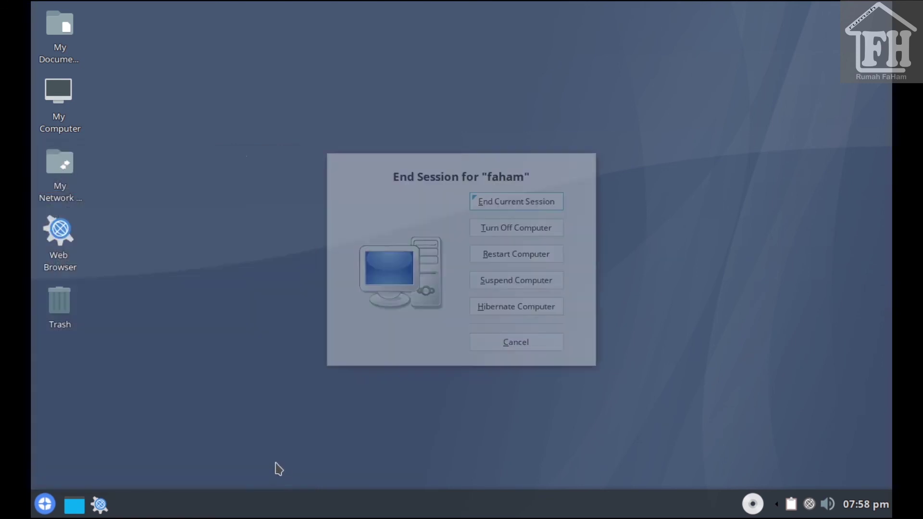
pyautogui.click(516, 228)
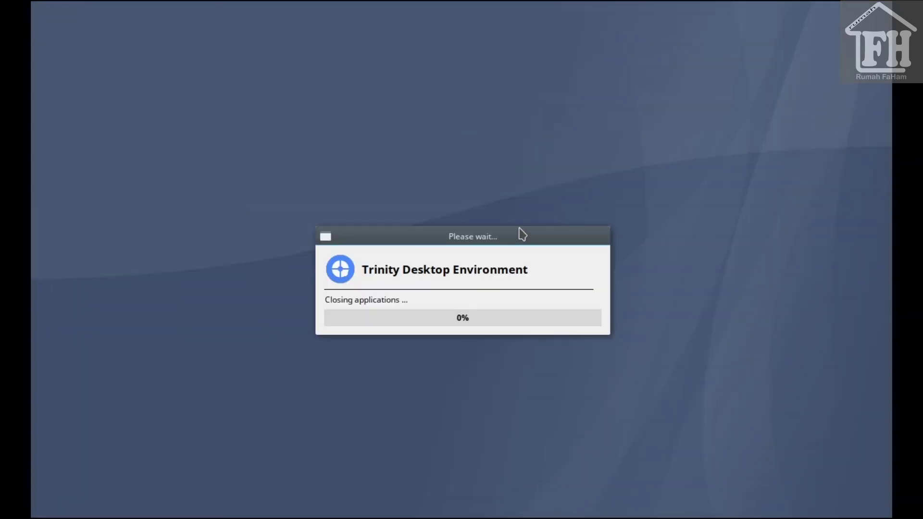